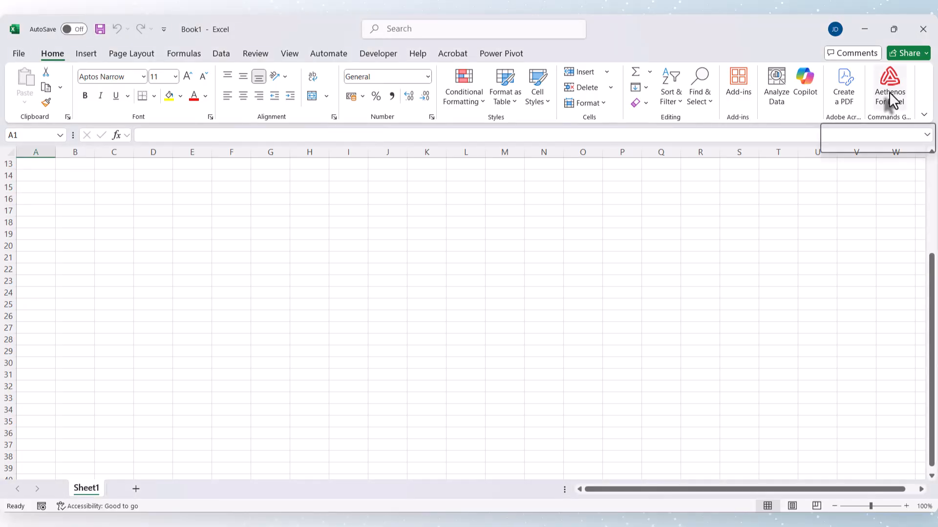
- Open the Aethenos add-in, log in with the prefilled account details, and open the Excel Essentials demo course
{"action": "left_click", "coordinate": [891, 100]}
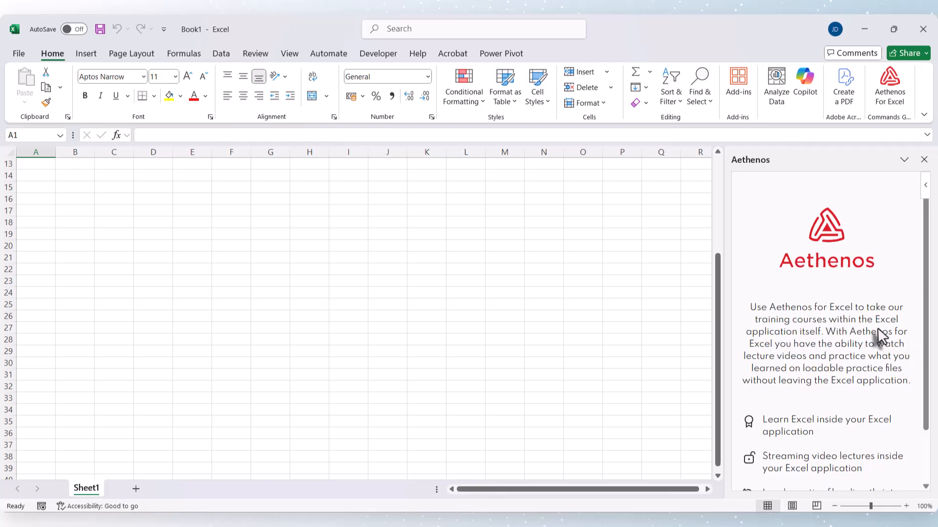
{"action": "scroll", "coordinate": [877, 327], "scroll_direction": "down", "scroll_amount": 2}
{"action": "left_click", "coordinate": [830, 480]}
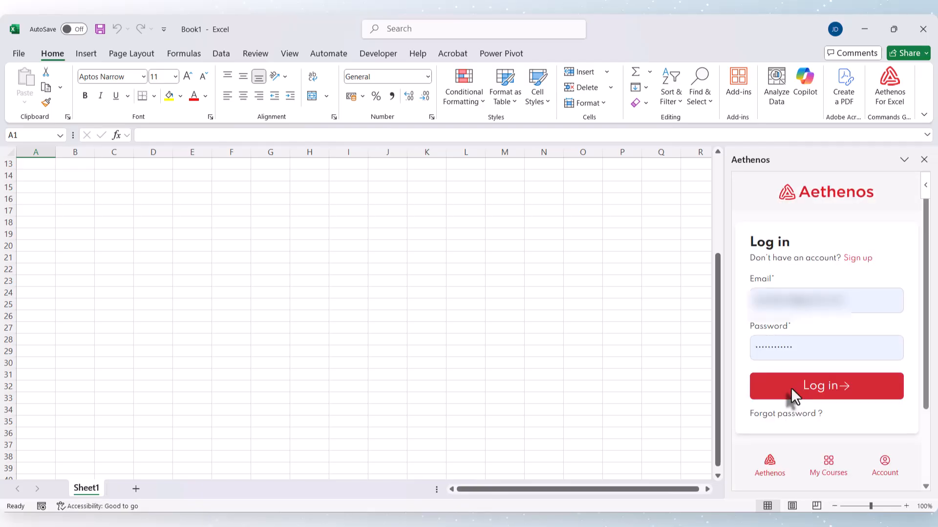
{"action": "left_click", "coordinate": [790, 388]}
{"action": "scroll", "coordinate": [790, 388], "scroll_direction": "down", "scroll_amount": 1}
{"action": "left_click", "coordinate": [808, 327]}
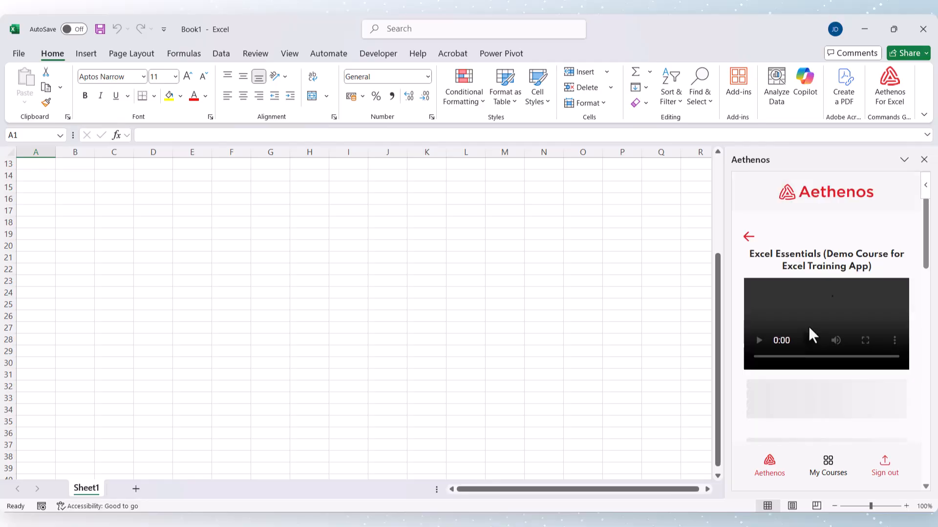
- Load the Mixed cell referencing and Dynamic Array Formulas practice file from Section 20: YouTube Videos, and narrow the add-in pane
{"action": "scroll", "coordinate": [811, 356], "scroll_direction": "down", "scroll_amount": 5}
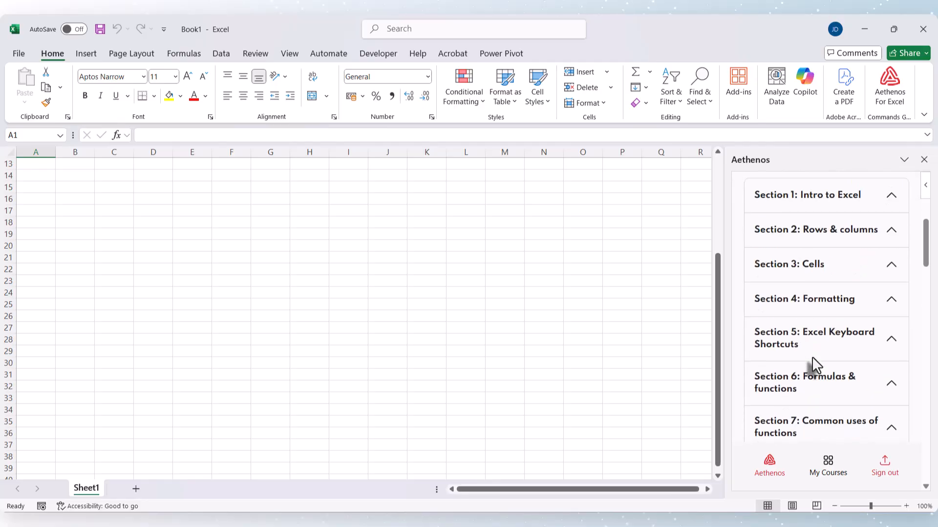
{"action": "scroll", "coordinate": [812, 357], "scroll_direction": "down", "scroll_amount": 15}
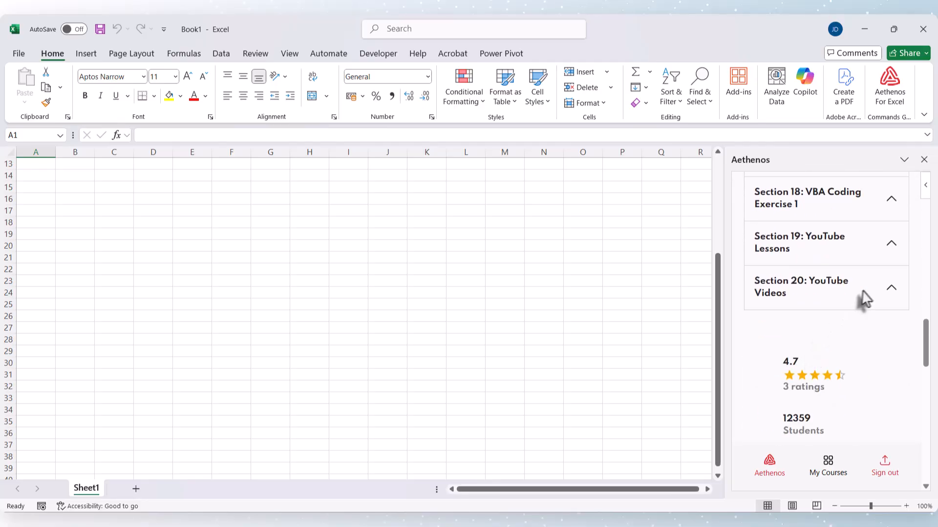
{"action": "left_click", "coordinate": [877, 292]}
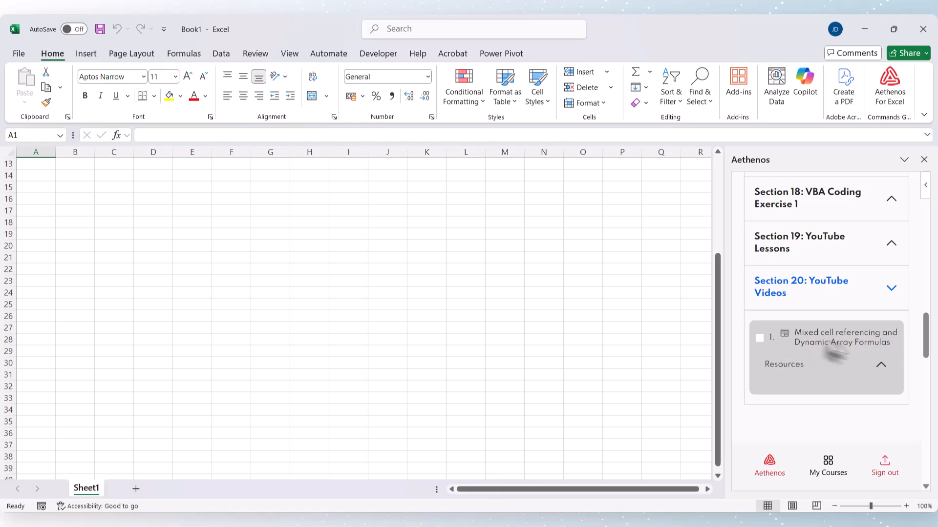
{"action": "left_click", "coordinate": [881, 365]}
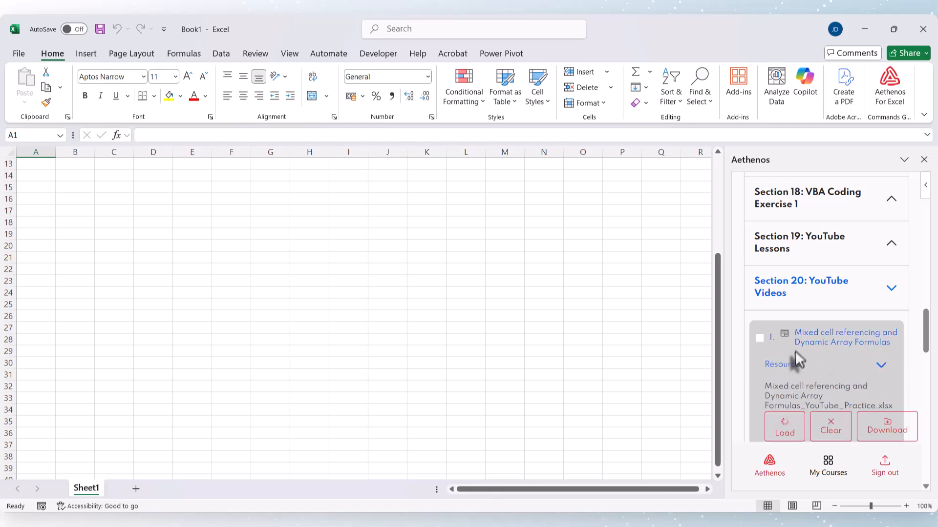
{"action": "scroll", "coordinate": [788, 356], "scroll_direction": "down", "scroll_amount": 1}
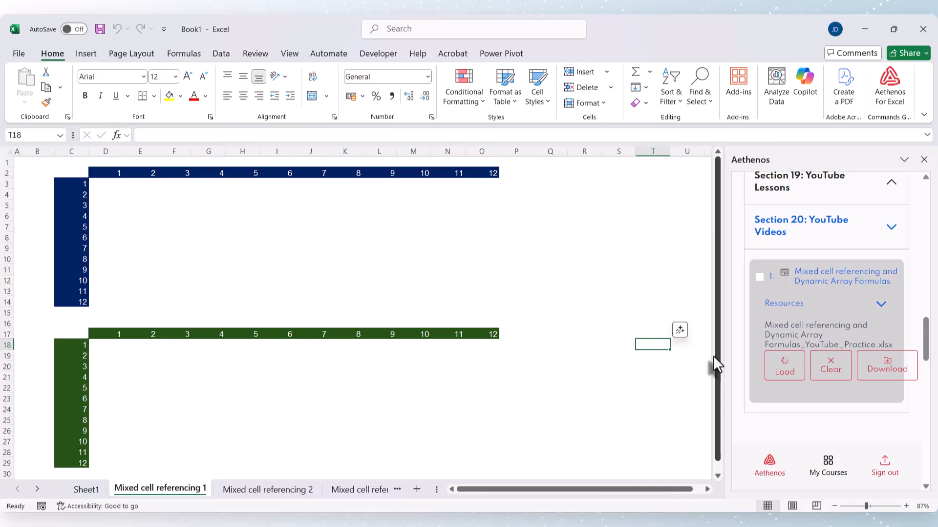
{"action": "left_click_drag", "start_coordinate": [726, 356], "coordinate": [894, 362]}
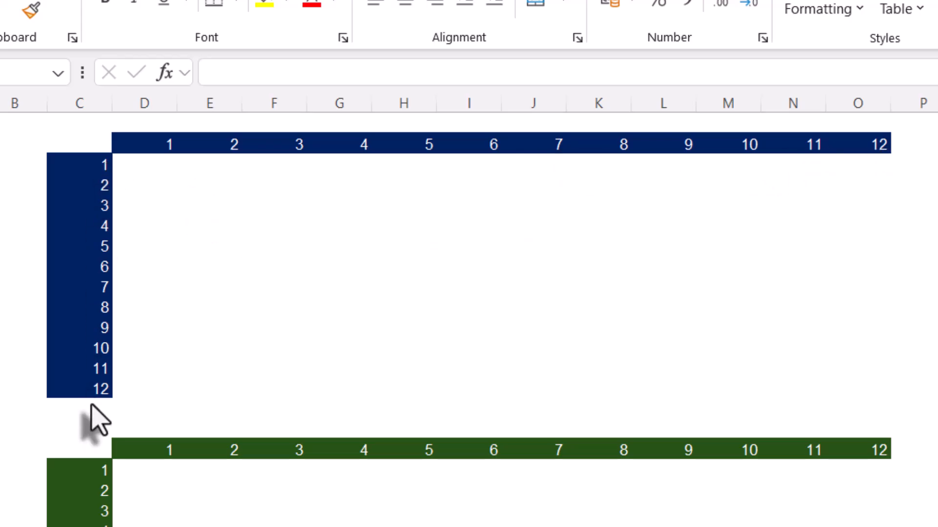
- Write a formula in D3 of the blue table that multiplies C3 by D2
{"action": "left_click", "coordinate": [148, 165]}
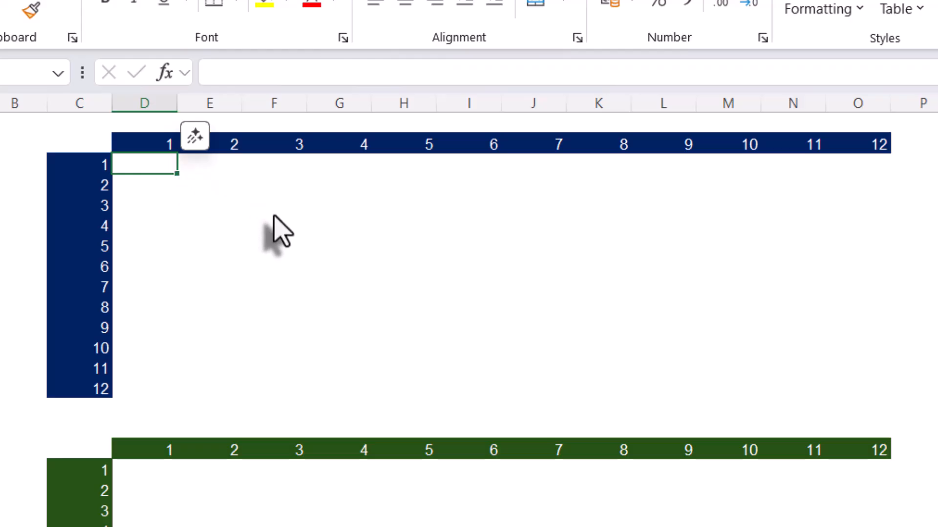
{"action": "type", "text": "="}
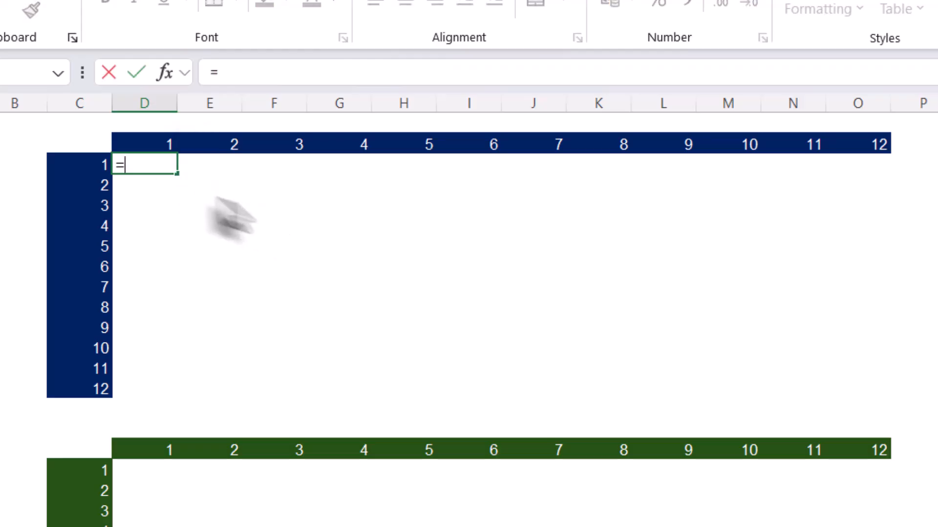
{"action": "left_click", "coordinate": [81, 171]}
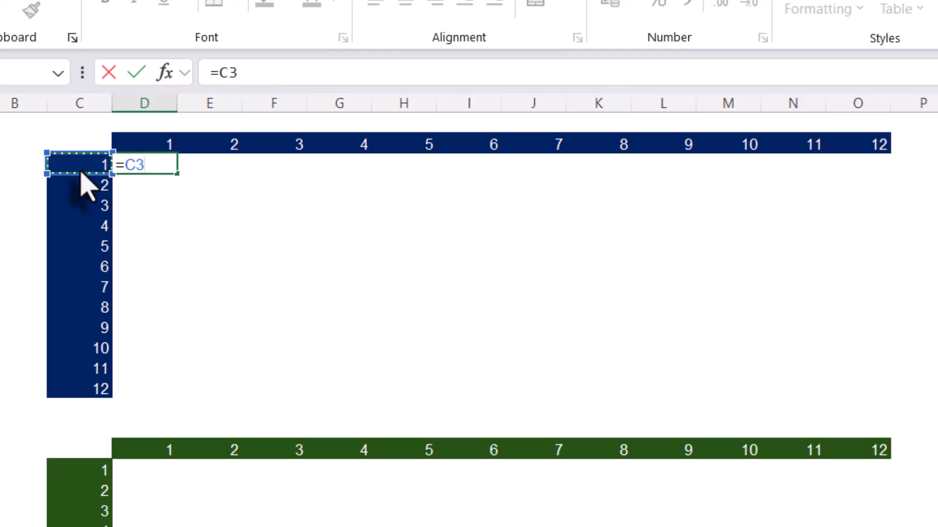
{"action": "type", "text": "*"}
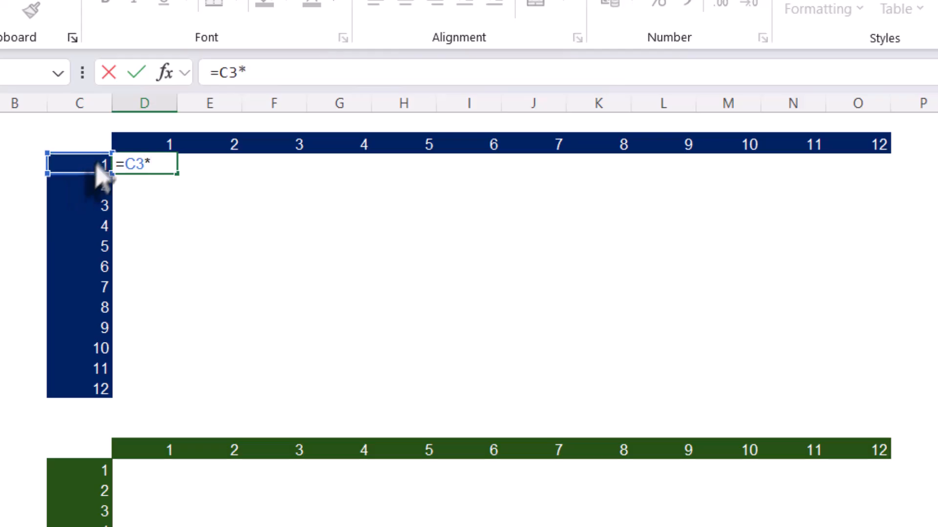
{"action": "left_click", "coordinate": [158, 139]}
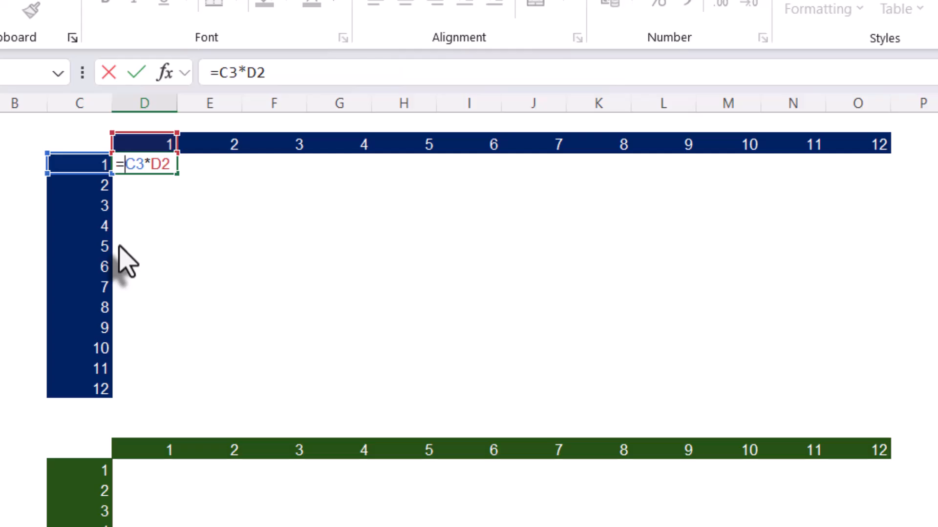
- Convert the D3 formula's references to mixed ones so that it reads =$C3*D$2, and enter it
{"action": "key", "text": "F4"}
{"action": "key", "text": "F4"}
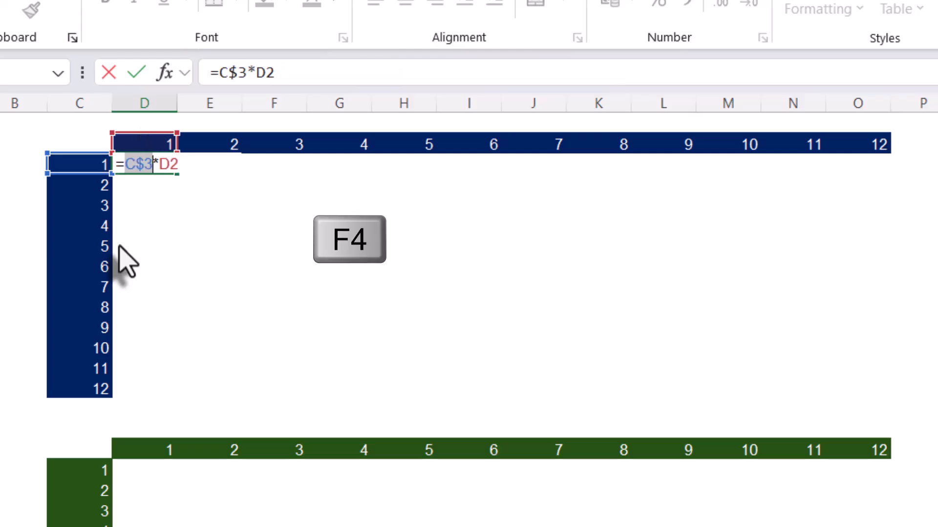
{"action": "key", "text": "F4"}
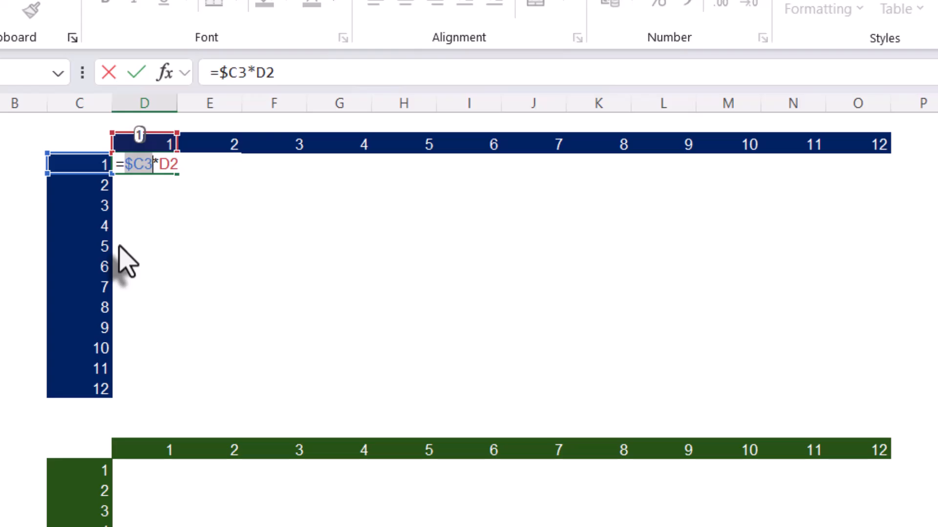
{"action": "left_click", "coordinate": [158, 167]}
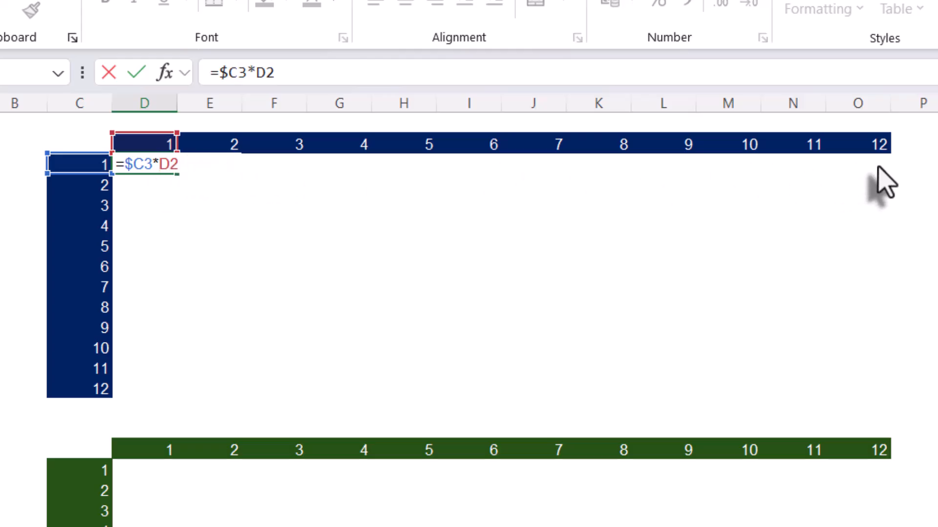
{"action": "left_click", "coordinate": [169, 165]}
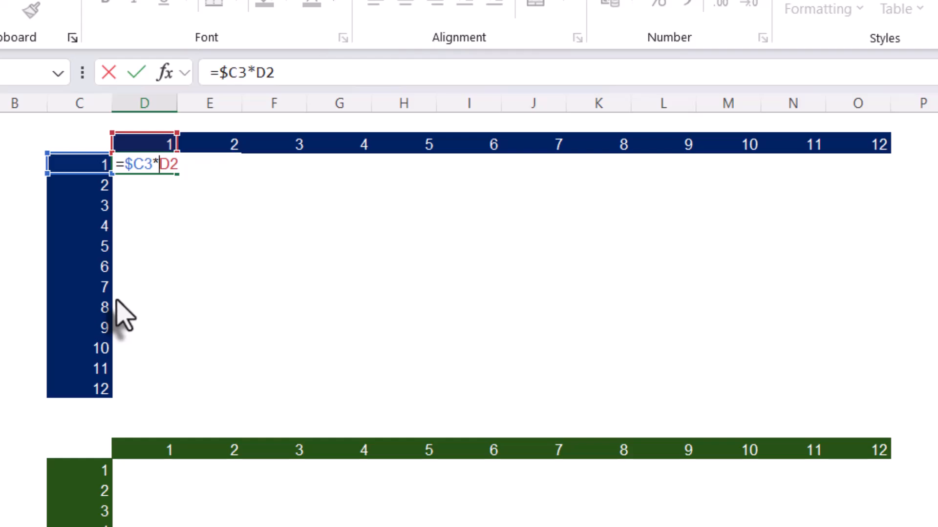
{"action": "key", "text": "F4"}
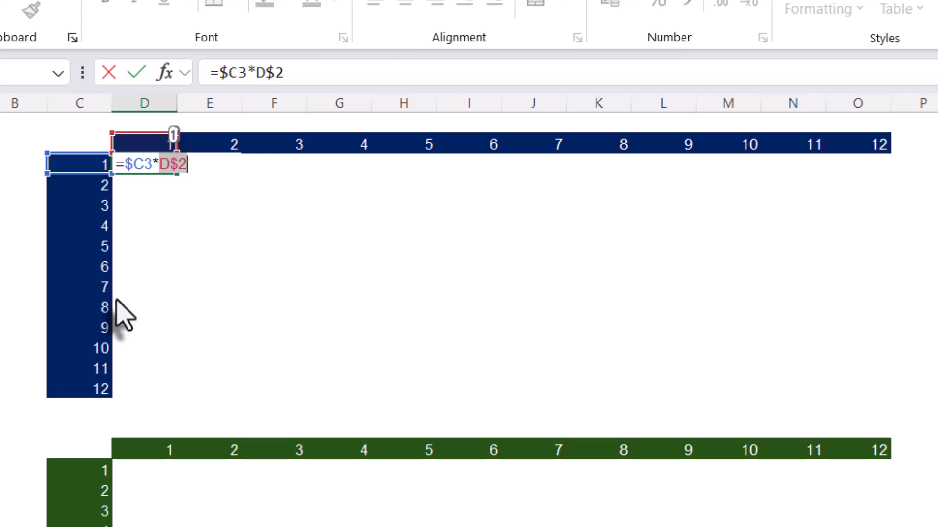
{"action": "key", "text": "Tab"}
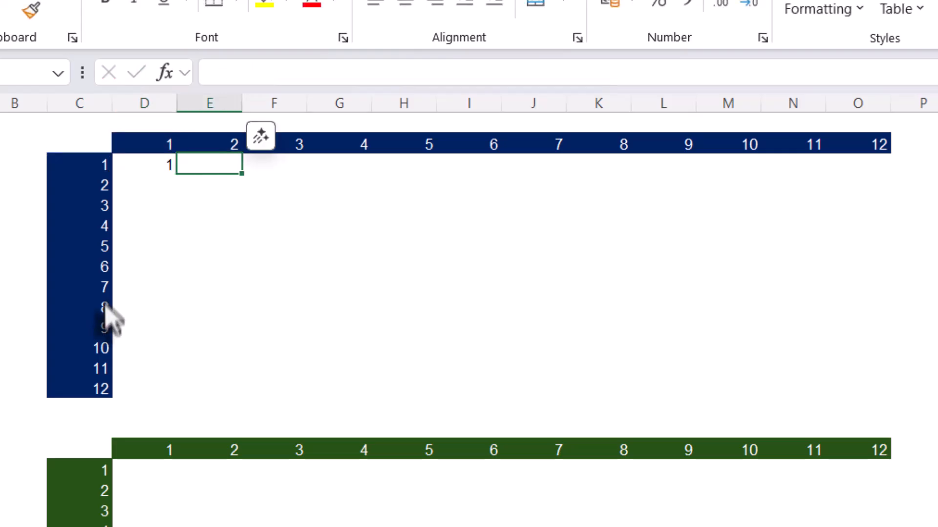
- Fill the D3 formula across and down the blue table through O14
{"action": "double_click", "coordinate": [142, 165]}
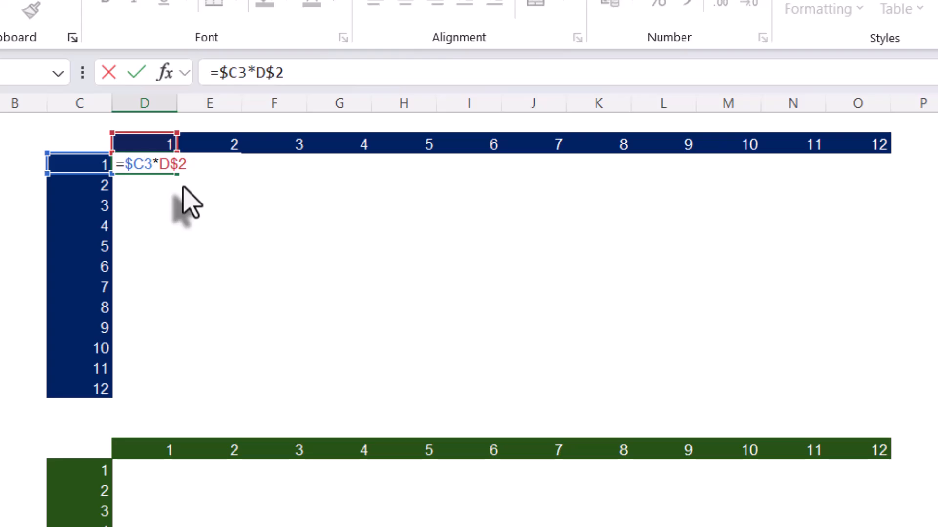
{"action": "key", "text": "Escape"}
{"action": "left_click_drag", "start_coordinate": [175, 176], "coordinate": [890, 397]}
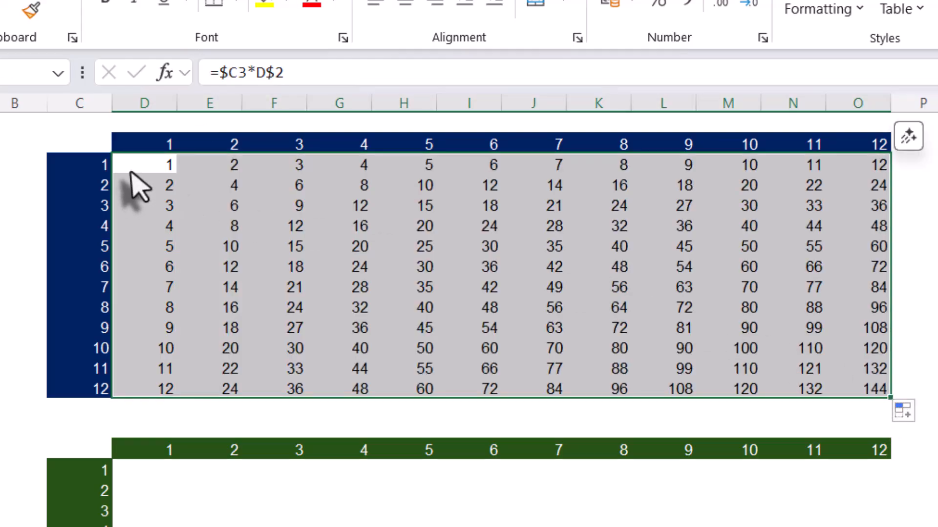
- Inspect the formulas in the blue table's first cell D3 and last cell O14 to check their cell references
{"action": "left_click", "coordinate": [131, 169]}
{"action": "double_click", "coordinate": [875, 389]}
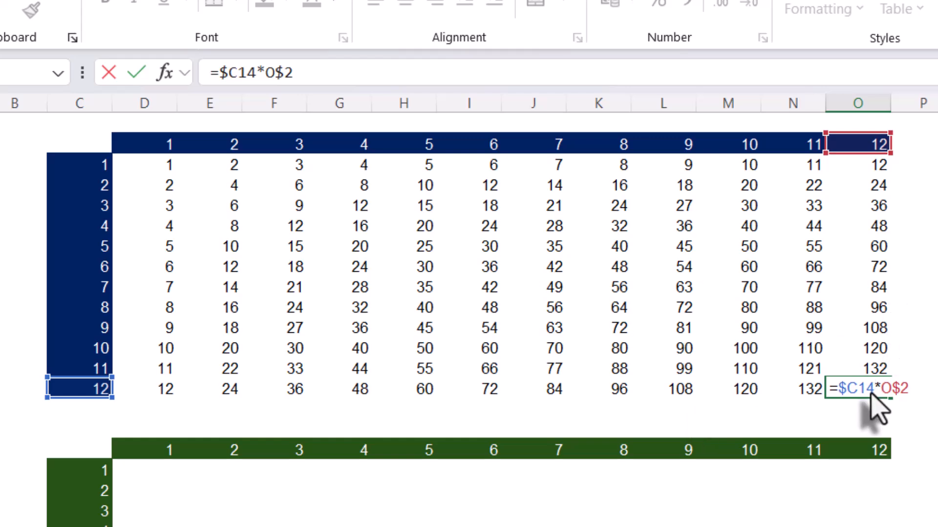
{"action": "key", "text": "ctrl+Return"}
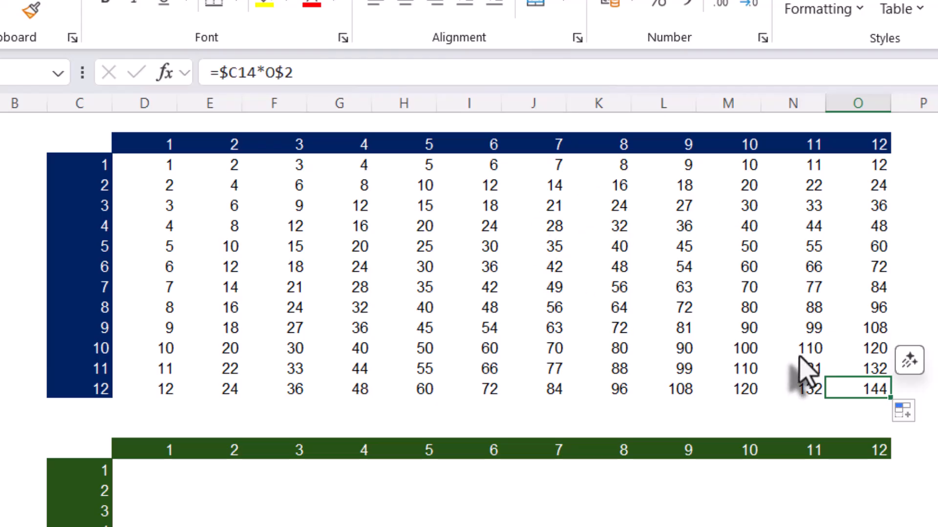
{"action": "left_click", "coordinate": [164, 169]}
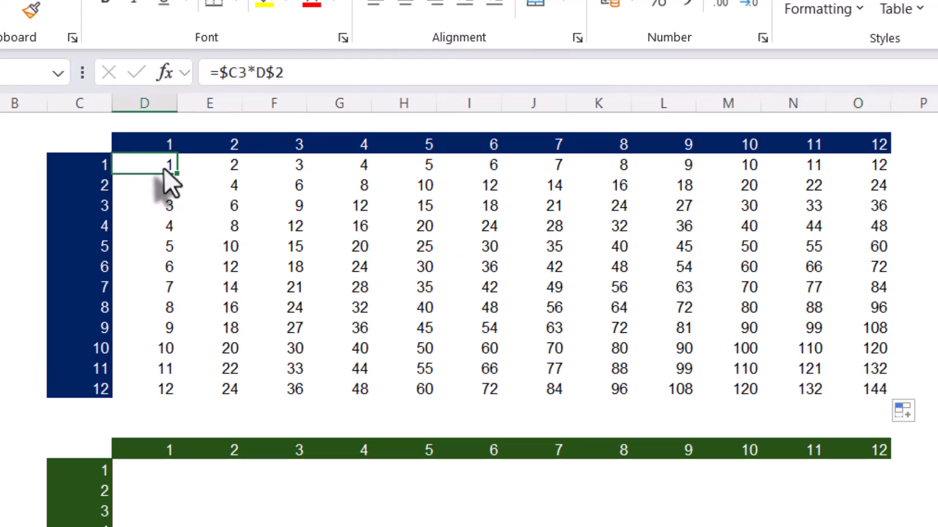
{"action": "double_click", "coordinate": [158, 166]}
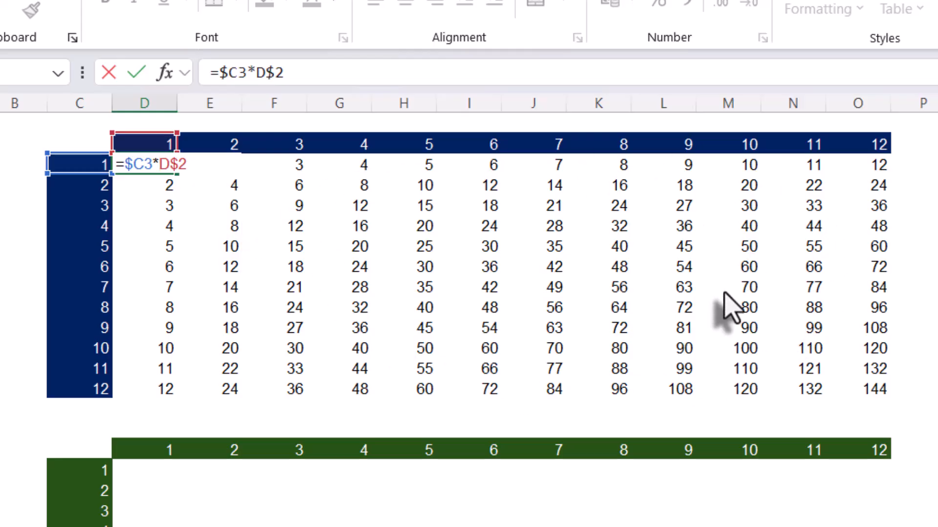
{"action": "key", "text": "Escape"}
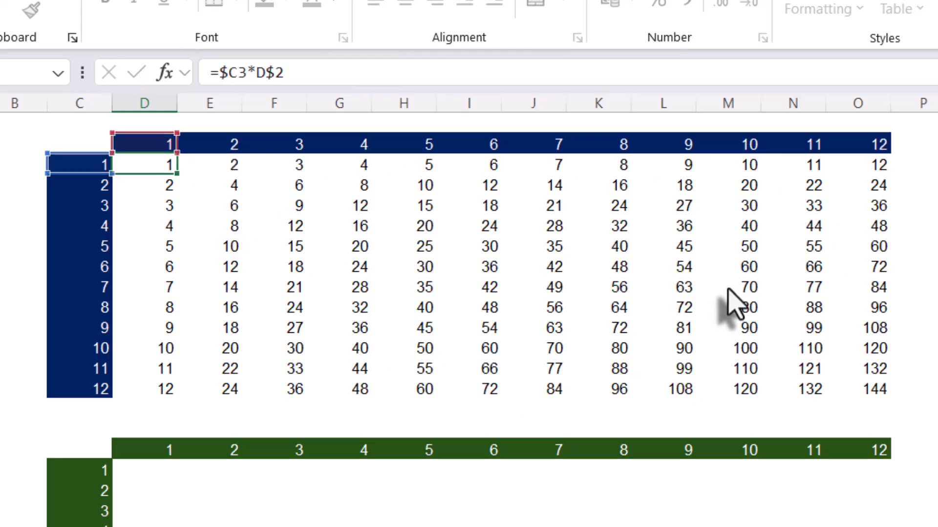
- Clear all formulas from D3:O14 in the blue table
{"action": "left_click_drag", "start_coordinate": [165, 163], "coordinate": [845, 407]}
{"action": "key", "text": "Delete"}
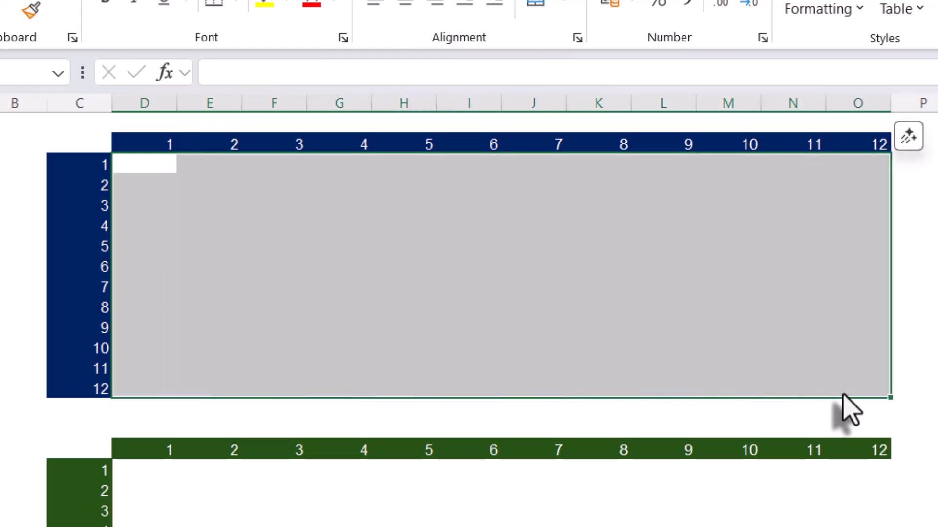
{"action": "left_click", "coordinate": [676, 330]}
- Enter =$C3*D$2 into all cells of D3:O14 in the blue table at once
{"action": "left_click_drag", "start_coordinate": [143, 167], "coordinate": [844, 404]}
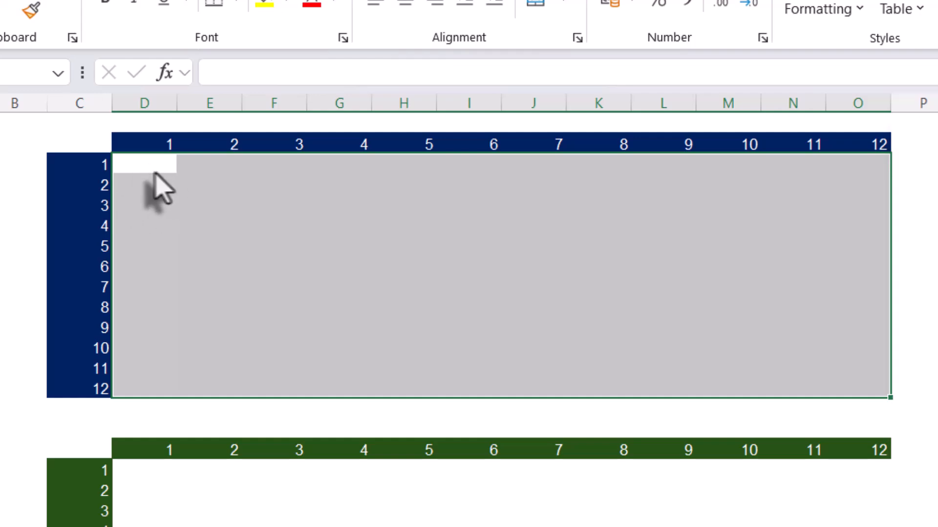
{"action": "type", "text": "="}
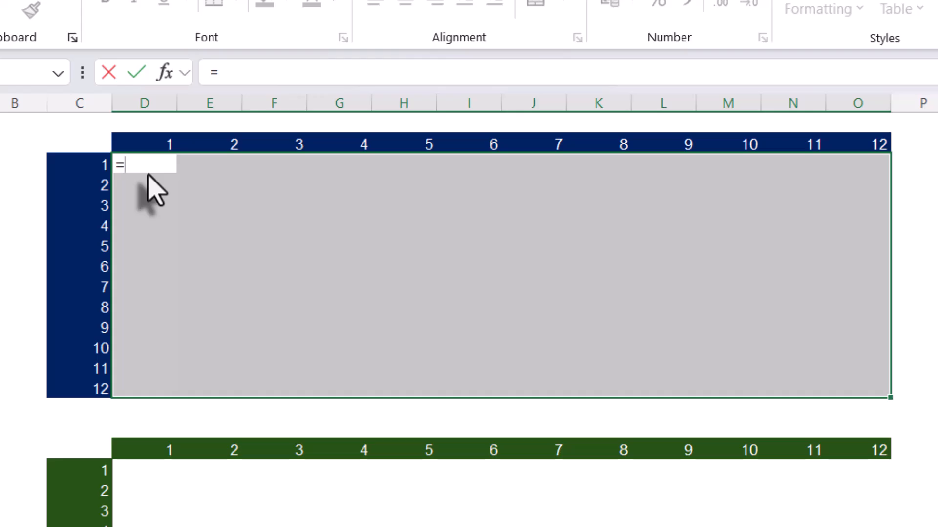
{"action": "type", "text": "$c3"}
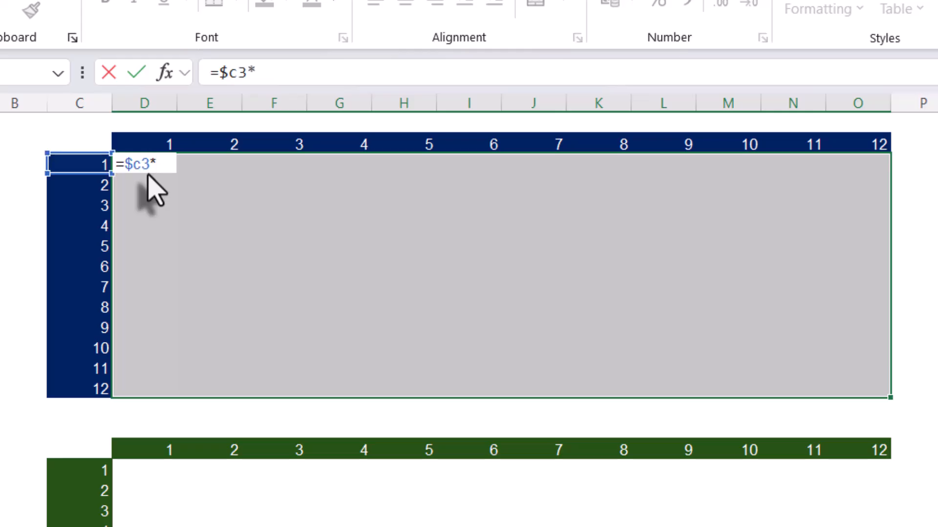
{"action": "type", "text": "*D"}
{"action": "type", "text": "$"}
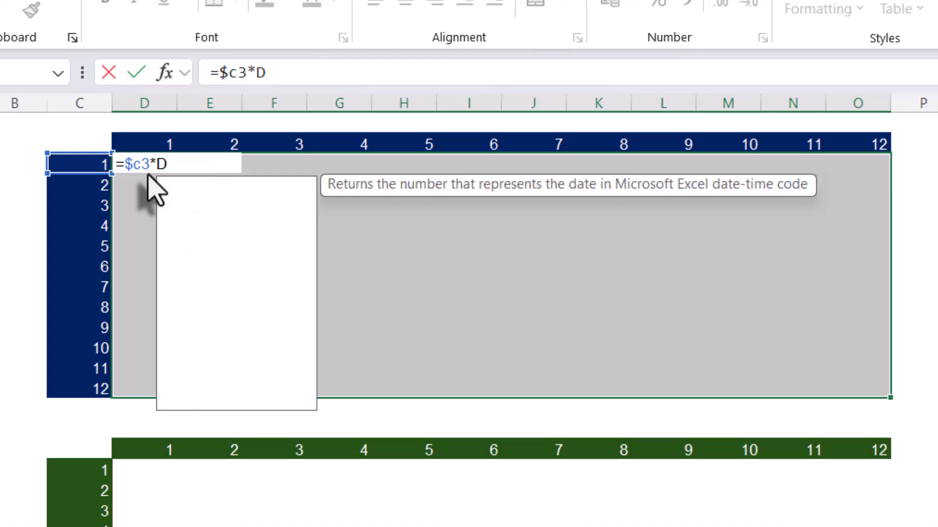
{"action": "type", "text": "2"}
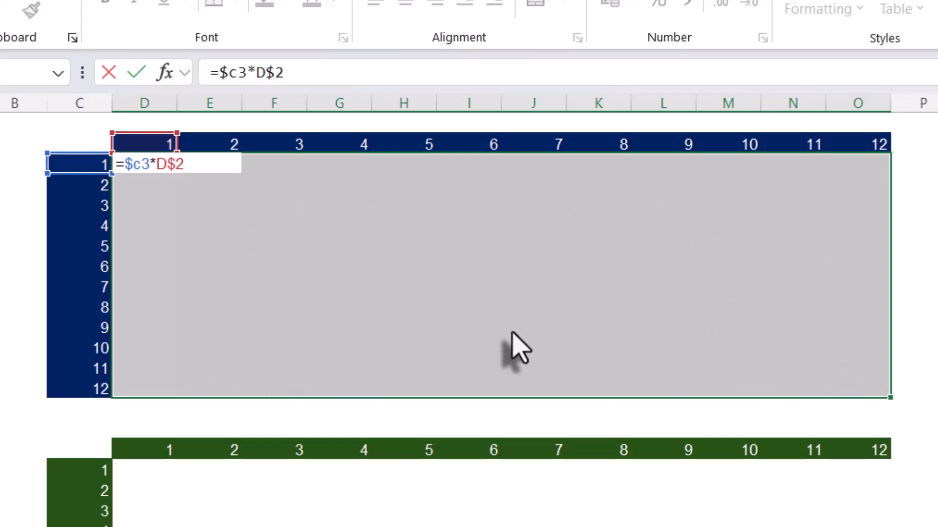
{"action": "key", "text": "ctrl+Return"}
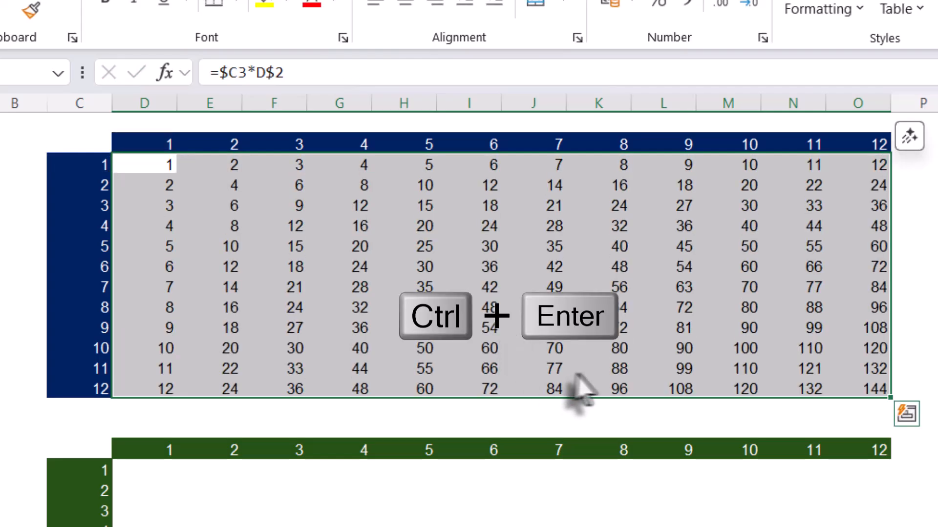
- Examine the references used by the formula in the blue table's last cell, O14, leaving it without changes
{"action": "left_click", "coordinate": [716, 308]}
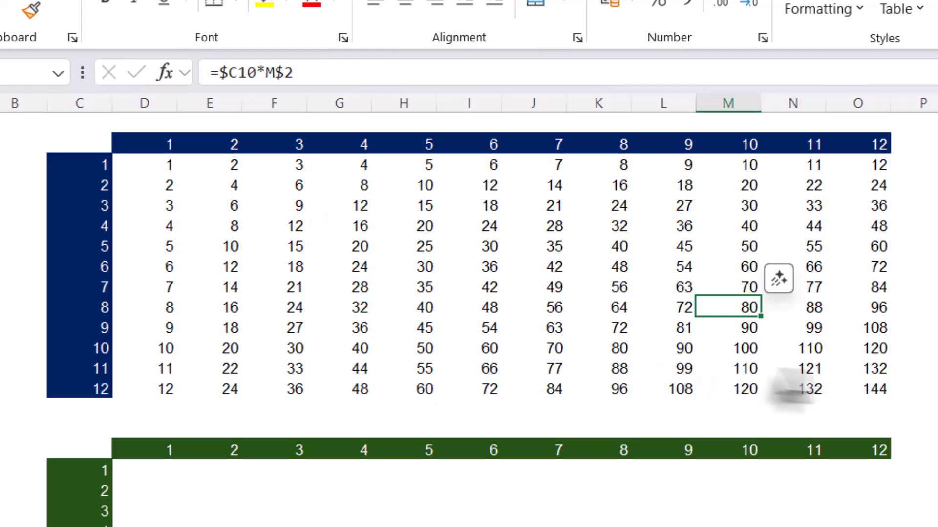
{"action": "double_click", "coordinate": [876, 390]}
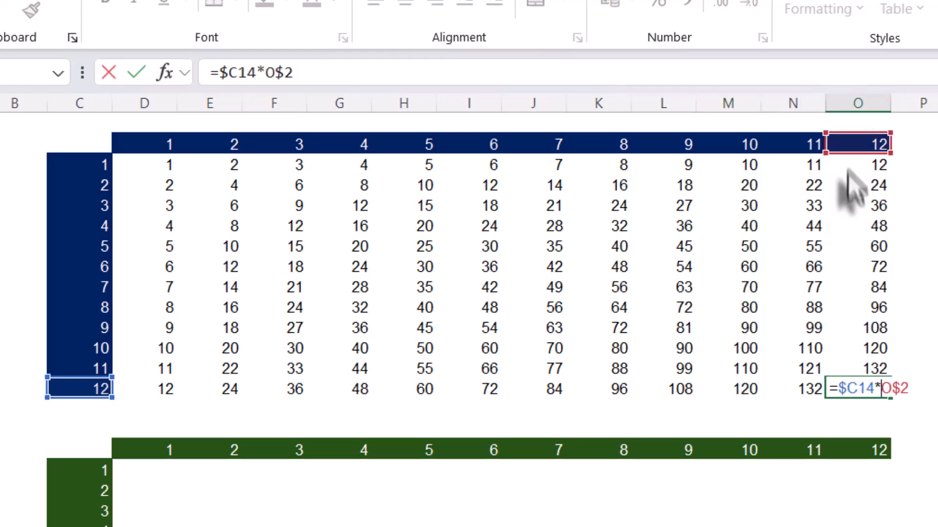
{"action": "left_click", "coordinate": [880, 388]}
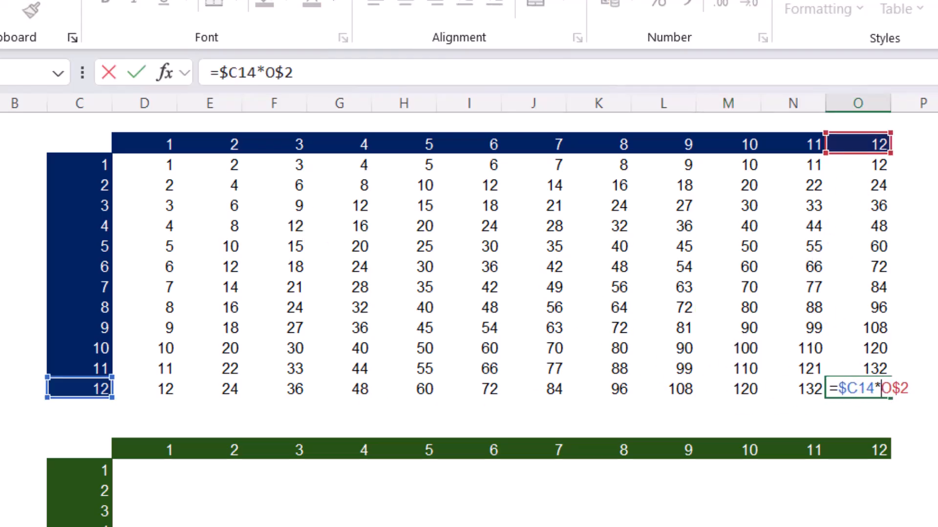
{"action": "type", "text": "R12"}
{"action": "key", "text": "Escape"}
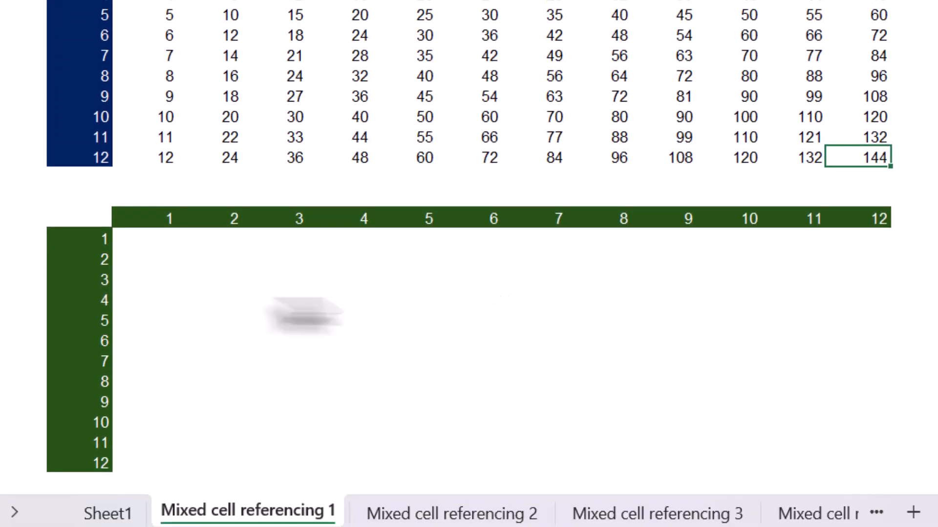
- Begin a formula in D18, the first result cell of the green table
{"action": "left_click", "coordinate": [147, 239]}
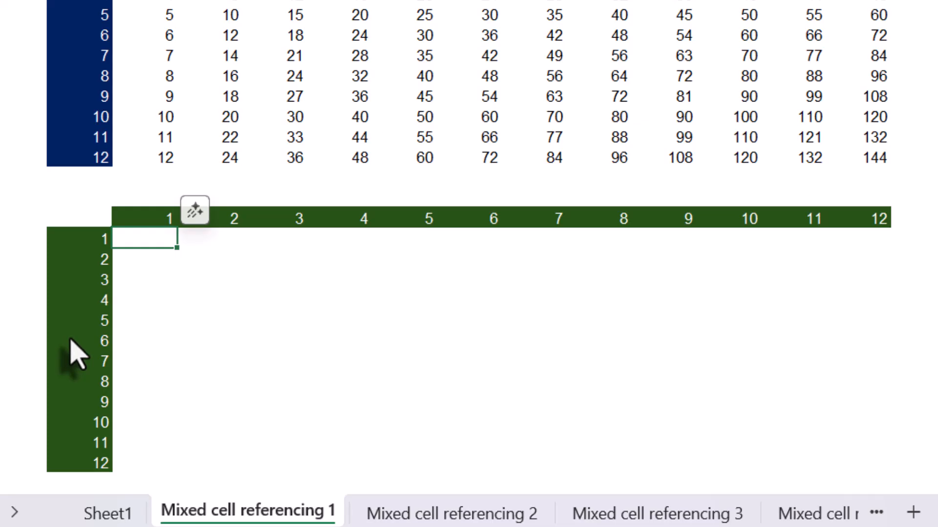
{"action": "type", "text": "="}
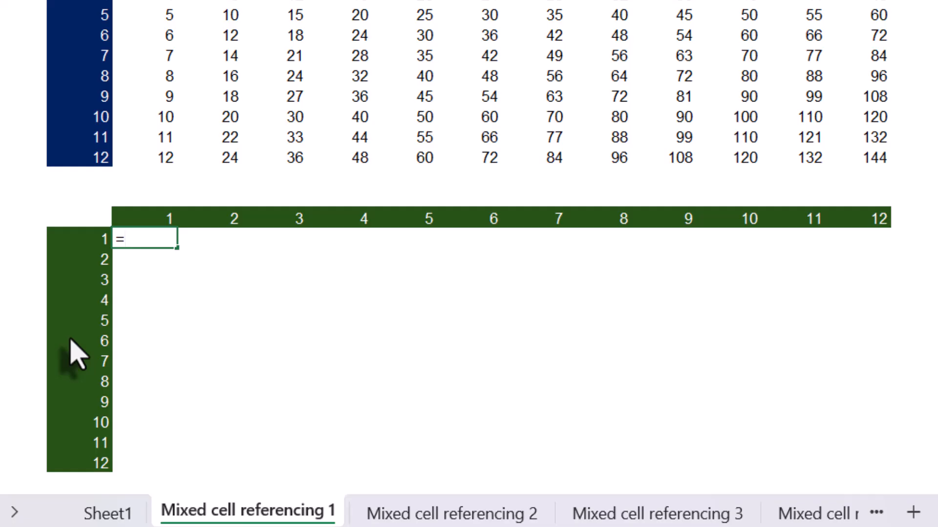
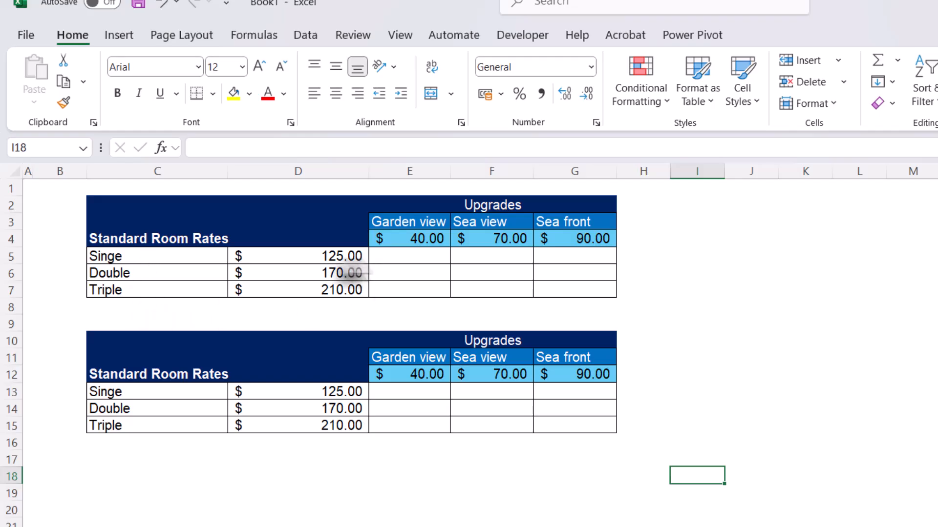
- Examine the room rates in D5:D7 and the Garden view and Sea view upgrade prices in the first table
{"action": "left_click", "coordinate": [327, 257]}
{"action": "left_click", "coordinate": [319, 276]}
{"action": "left_click", "coordinate": [315, 290]}
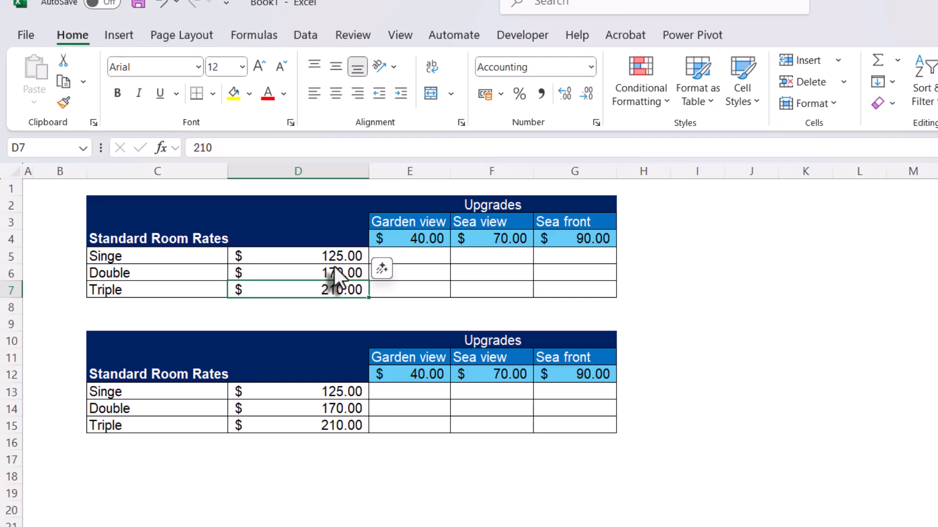
{"action": "left_click", "coordinate": [421, 241]}
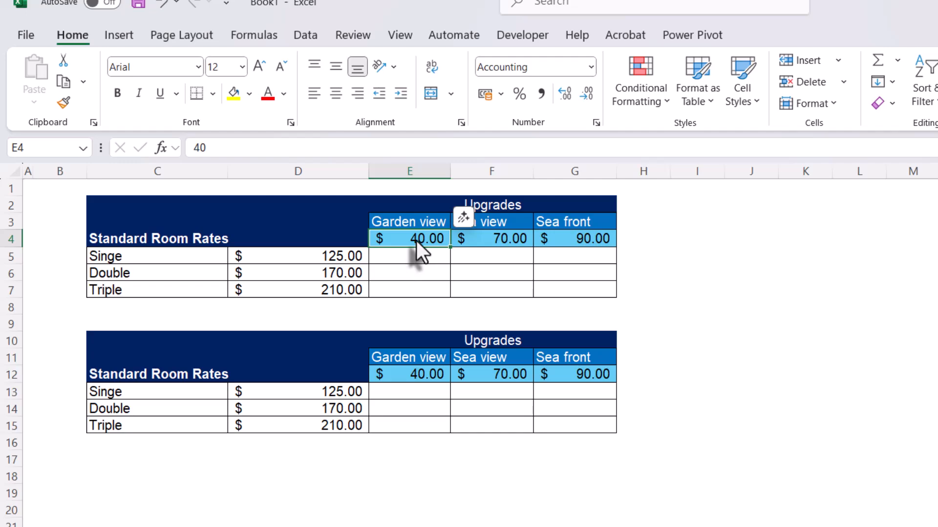
{"action": "left_click", "coordinate": [507, 242]}
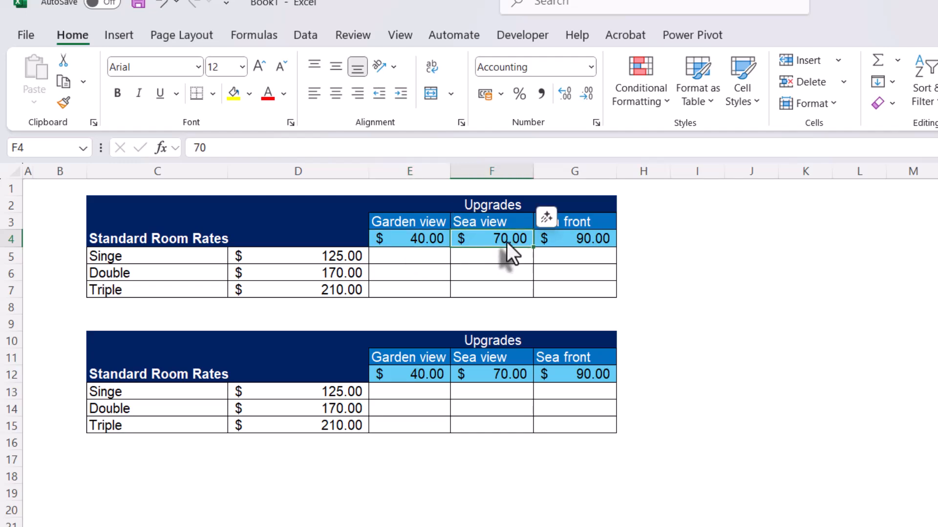
- Hide the floating Copilot button until the document is reopened
{"action": "left_click", "coordinate": [548, 217]}
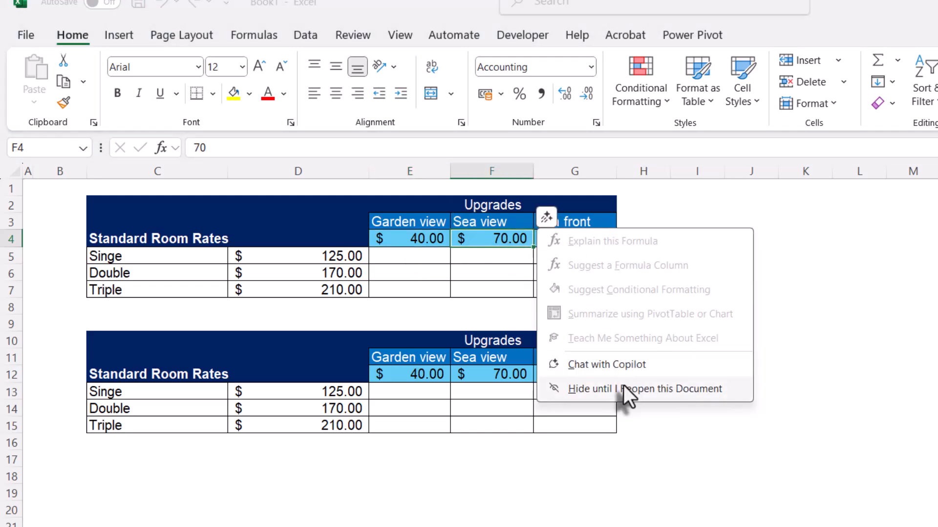
{"action": "left_click", "coordinate": [624, 386]}
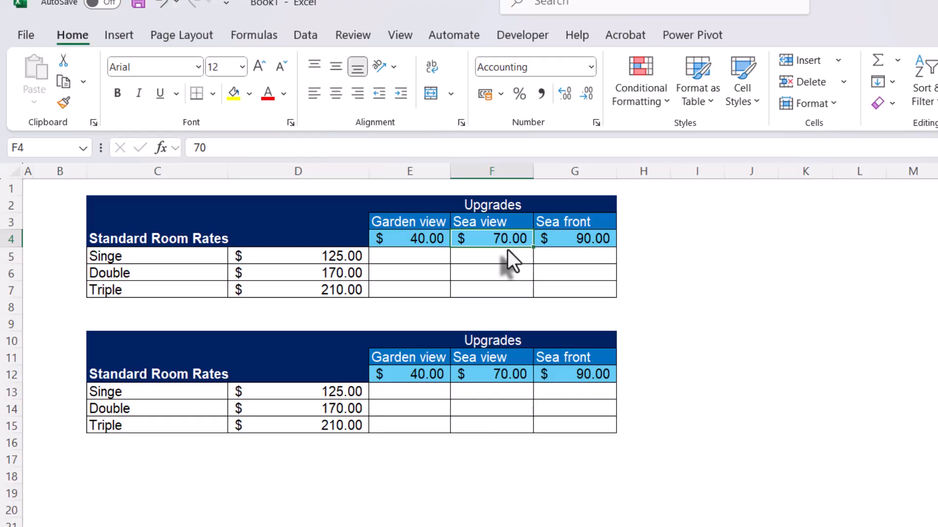
- Build the formula =D5+E4 in E5, adding the Garden view upgrade to the single room rate
{"action": "left_click", "coordinate": [569, 236]}
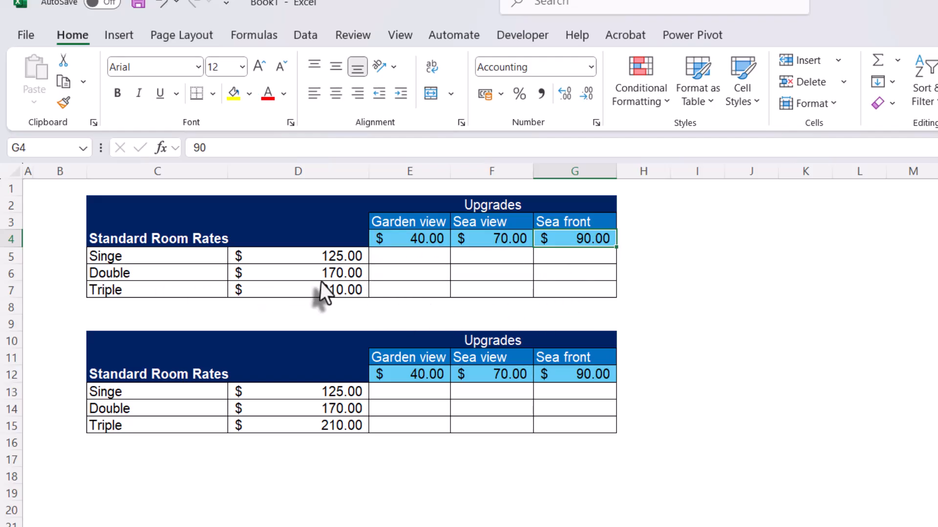
{"action": "mouse_move", "coordinate": [428, 262]}
{"action": "left_mouse_down"}
{"action": "mouse_move", "coordinate": [429, 272]}
{"action": "mouse_move", "coordinate": [571, 293]}
{"action": "left_mouse_up"}
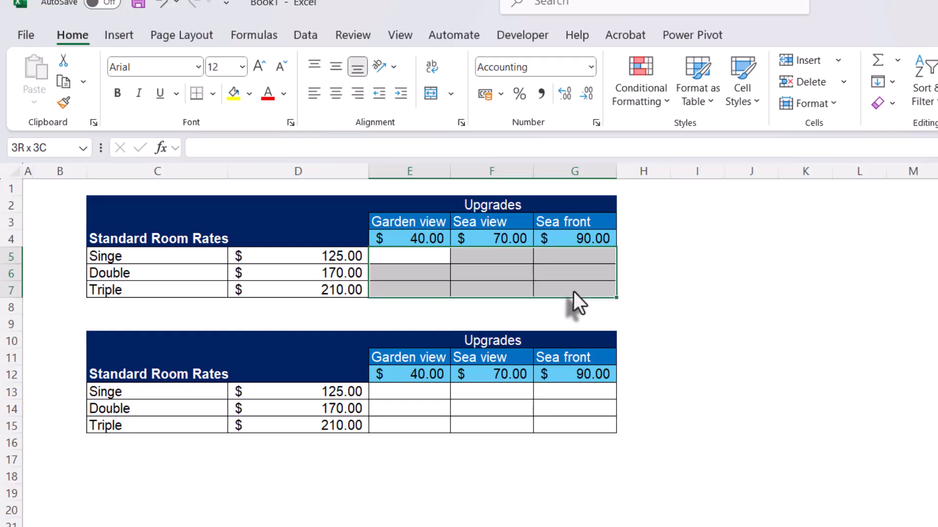
{"action": "left_click", "coordinate": [396, 260]}
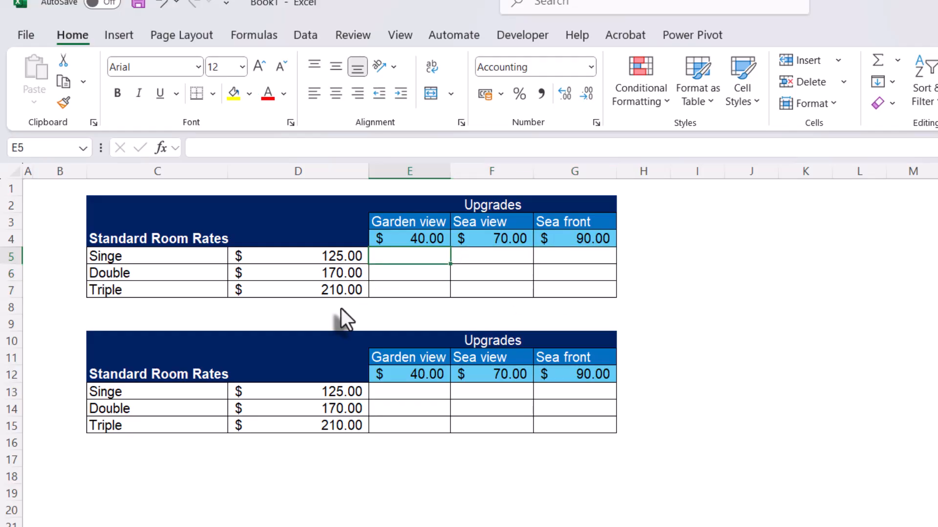
{"action": "type", "text": "="}
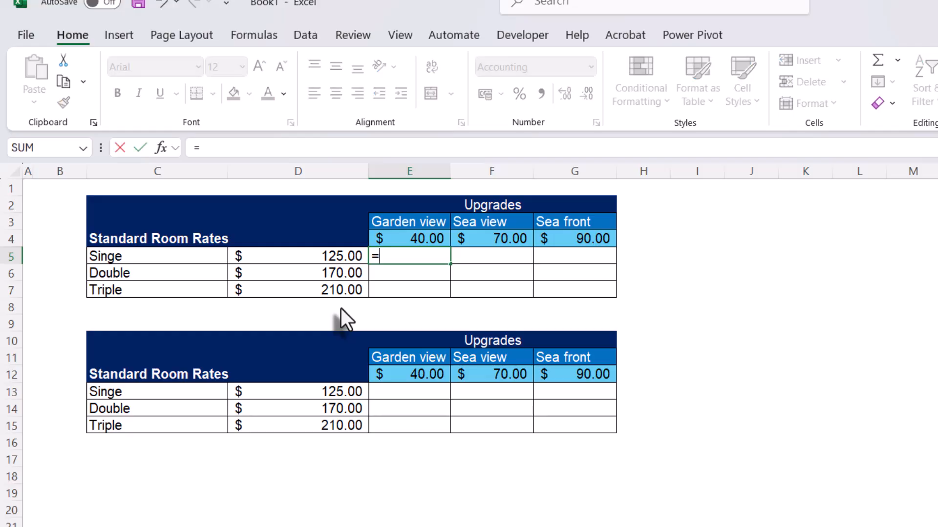
{"action": "left_click", "coordinate": [320, 255]}
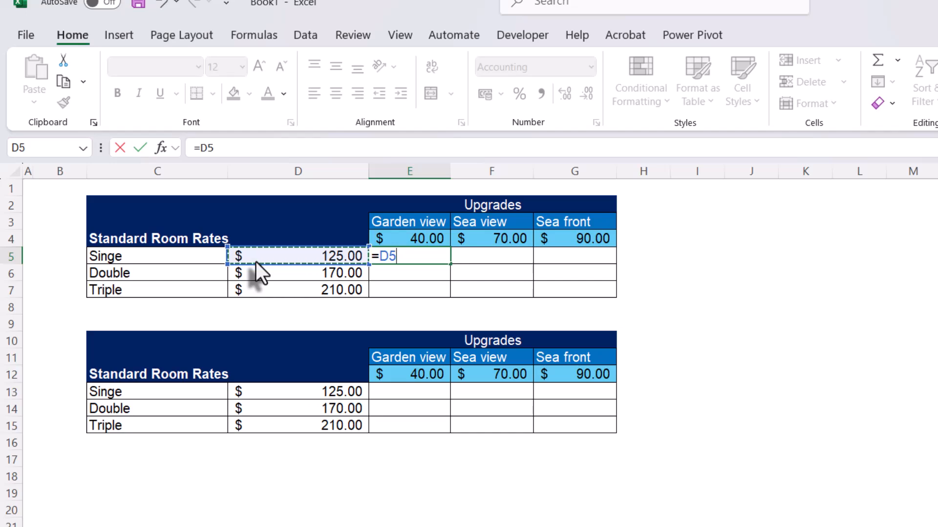
{"action": "type", "text": "+"}
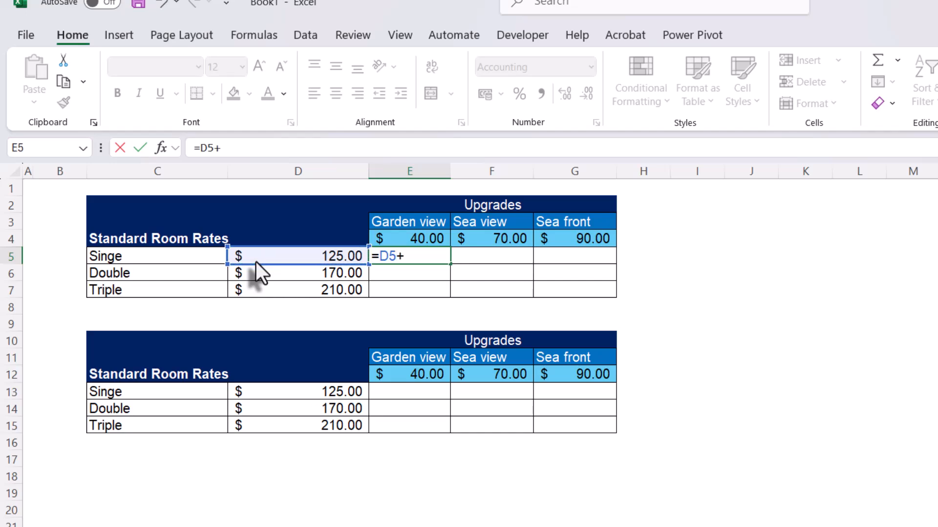
{"action": "left_click", "coordinate": [421, 238]}
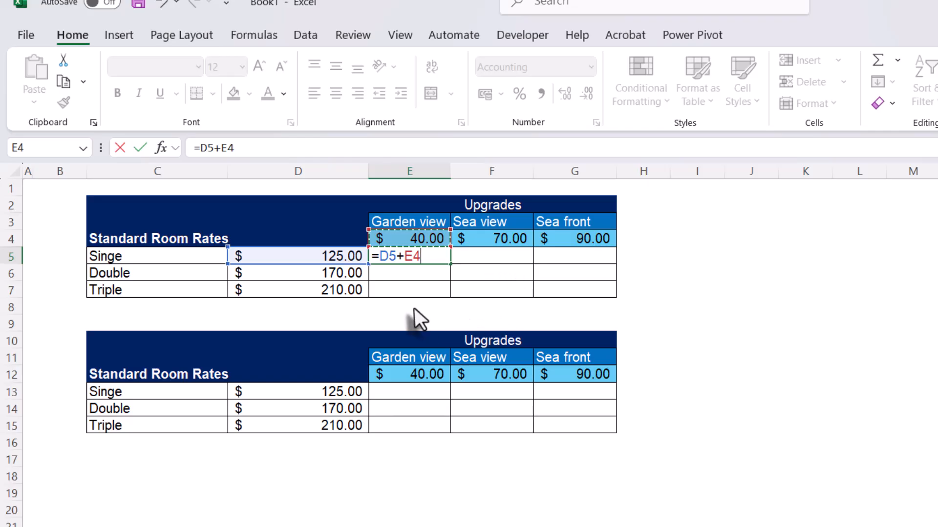
- Lock column D in the first reference and row 4 in the second, and enter =$D5+E$4 in E5
{"action": "left_click", "coordinate": [379, 256]}
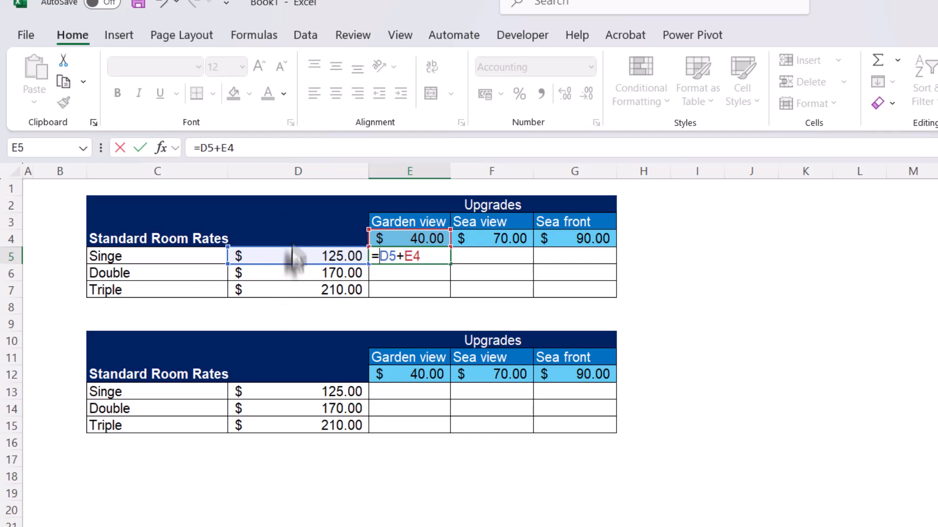
{"action": "key", "text": "F4"}
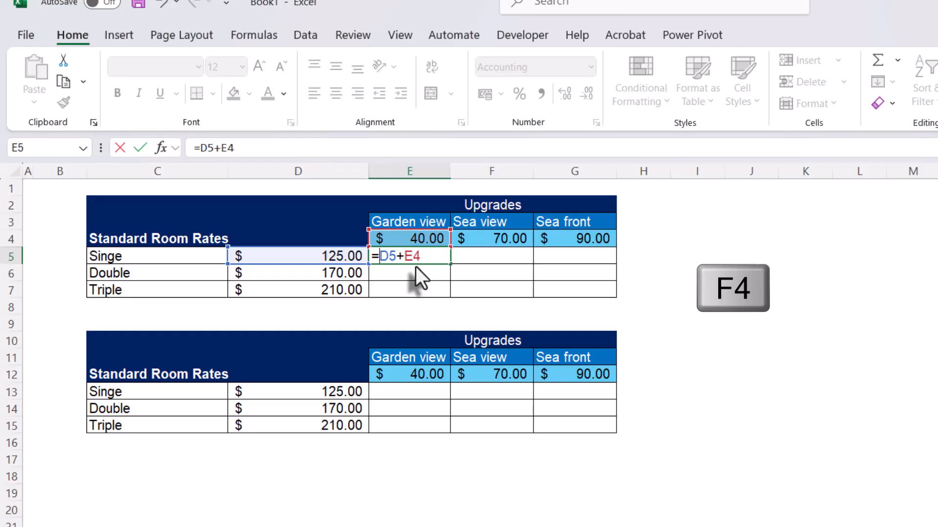
{"action": "key", "text": "F4"}
{"action": "key", "text": "F4"}
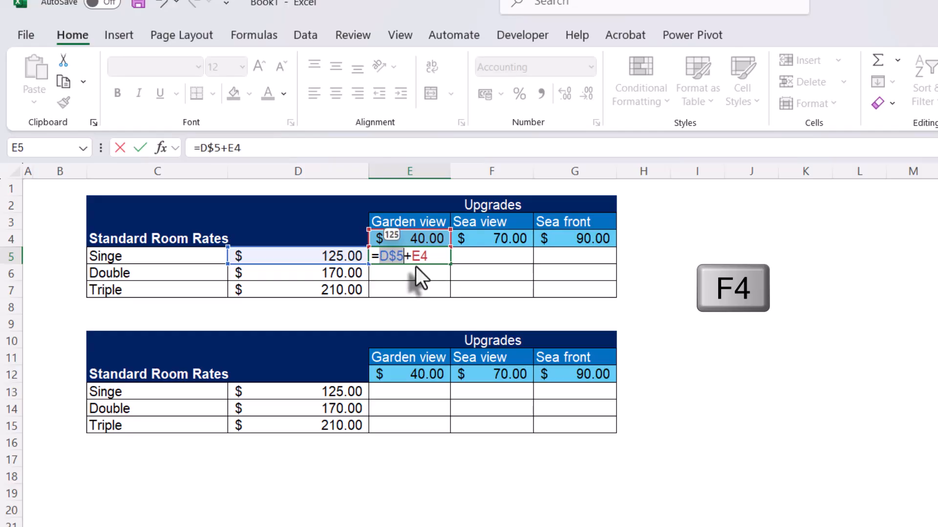
{"action": "key", "text": "F4"}
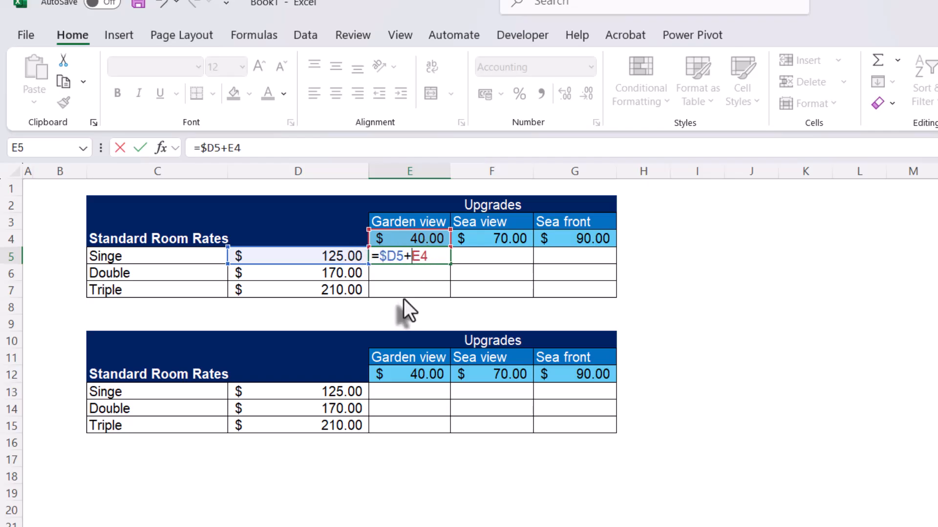
{"action": "key", "text": "F4"}
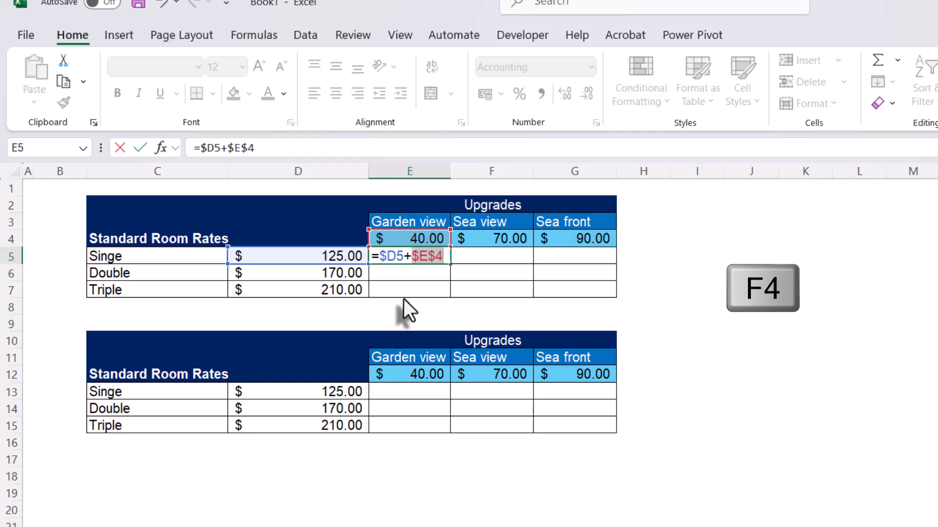
{"action": "key", "text": "F4"}
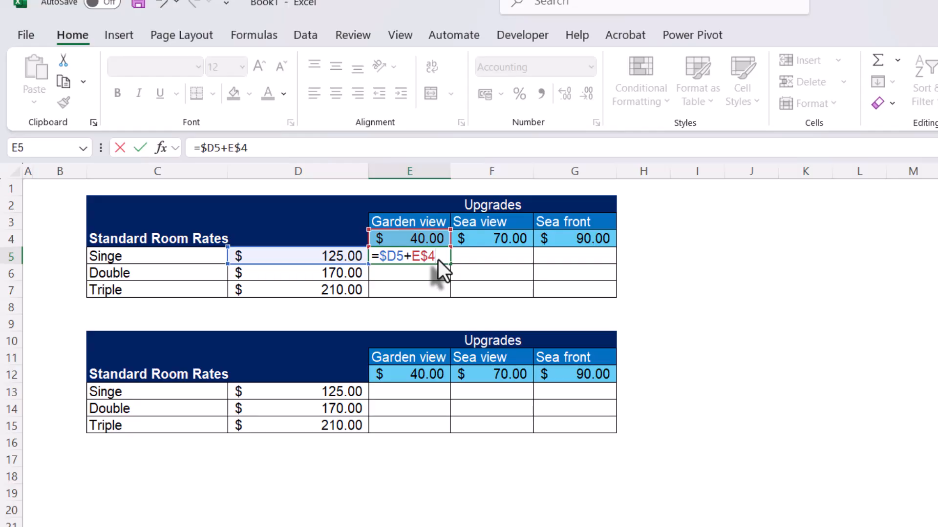
{"action": "key", "text": "Return"}
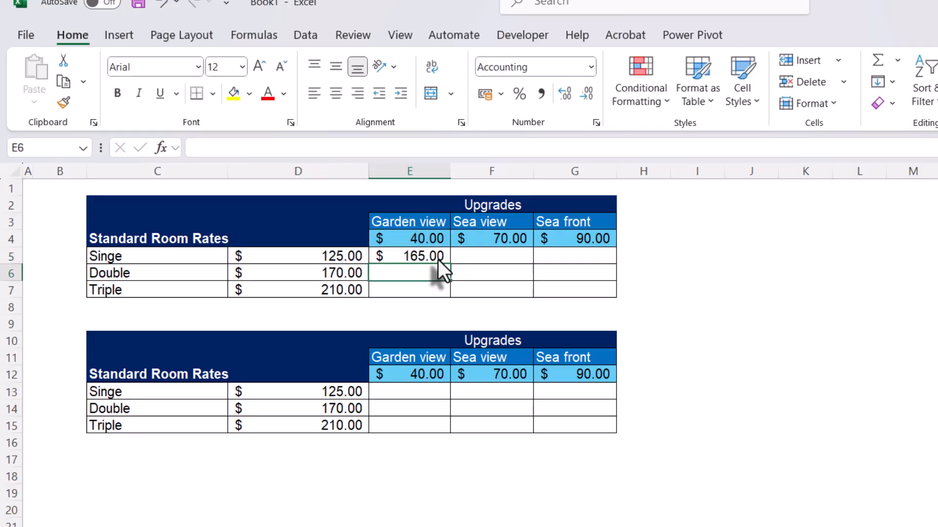
- Fill the E5 formula across all room and upgrade combinations in E5:G7
{"action": "left_click", "coordinate": [438, 260]}
{"action": "left_click_drag", "start_coordinate": [451, 265], "coordinate": [567, 322]}
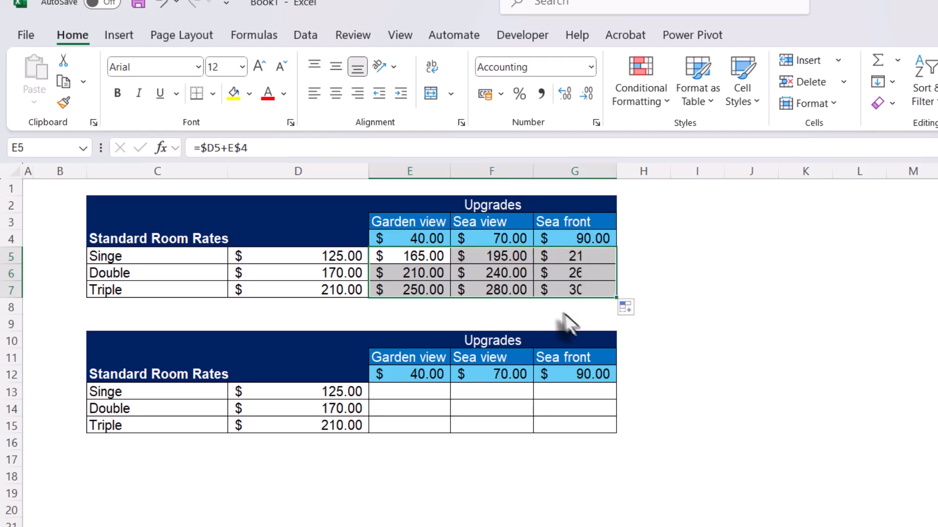
{"action": "left_click", "coordinate": [564, 290]}
{"action": "left_click_drag", "start_coordinate": [419, 259], "coordinate": [583, 287]}
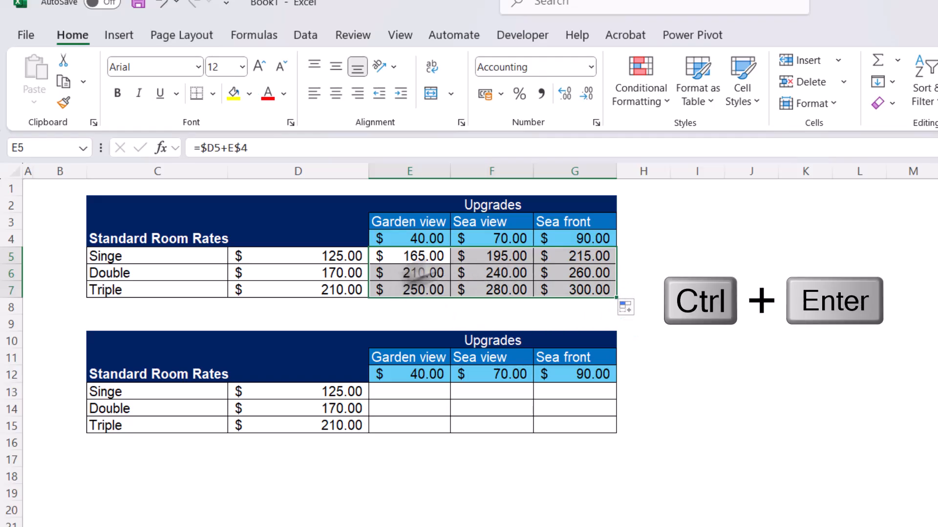
- Examine the references used by the formula in G7, the first table's last cell, leaving it without changes
{"action": "left_click", "coordinate": [574, 291]}
{"action": "double_click", "coordinate": [574, 290]}
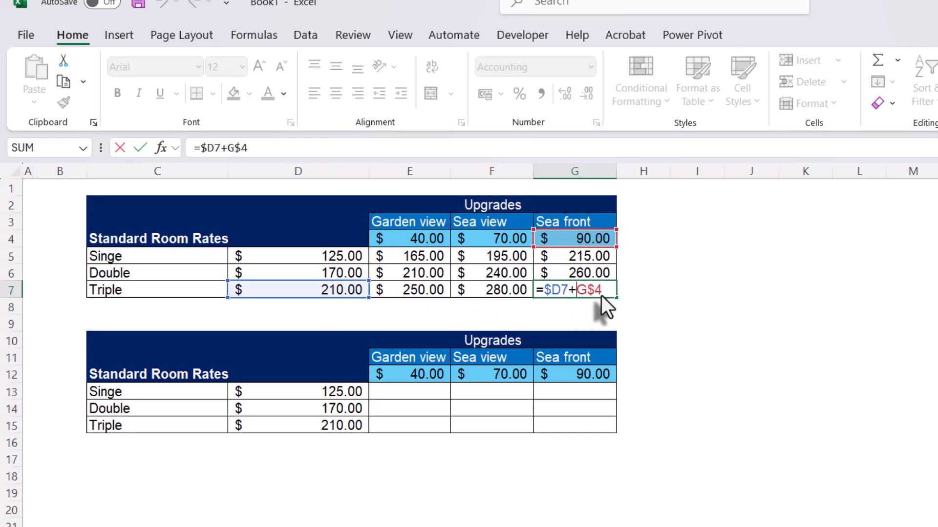
{"action": "key", "text": "ctrl+Return"}
{"action": "left_click", "coordinate": [718, 290]}
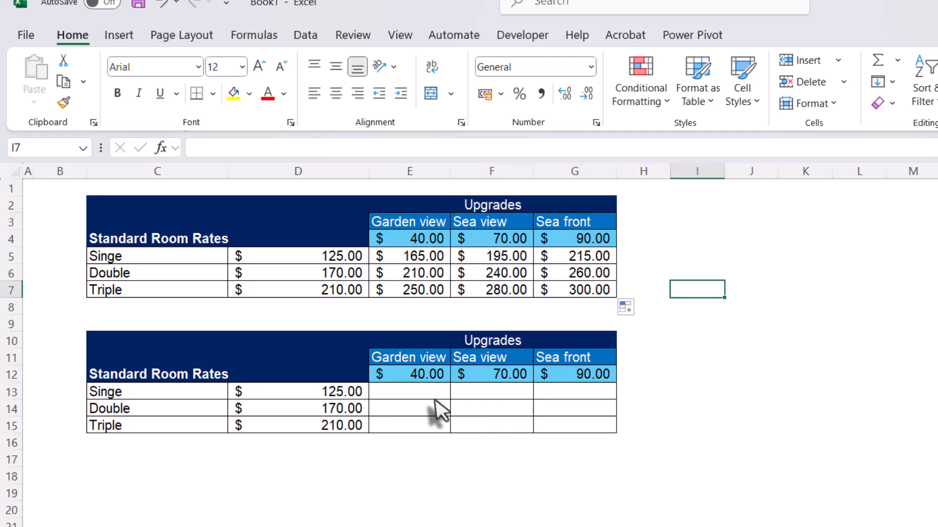
- Enter the array formula =D13:D15+E12:G12 in E13 of the second room rates table
{"action": "left_click", "coordinate": [431, 397]}
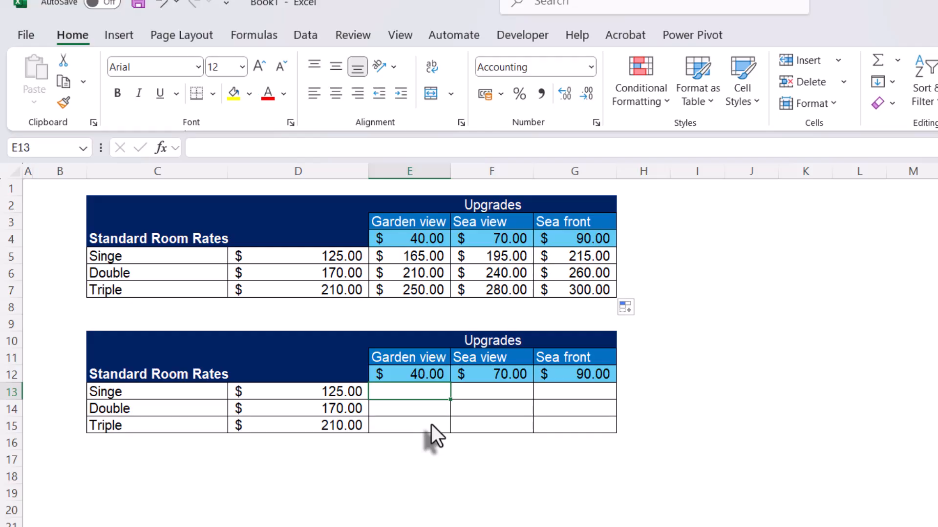
{"action": "type", "text": "="}
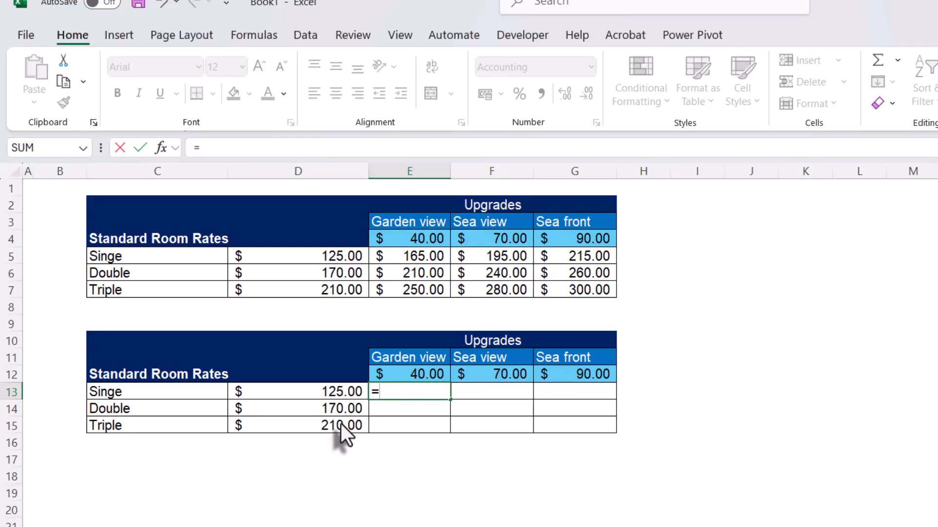
{"action": "left_click_drag", "start_coordinate": [338, 394], "coordinate": [335, 421]}
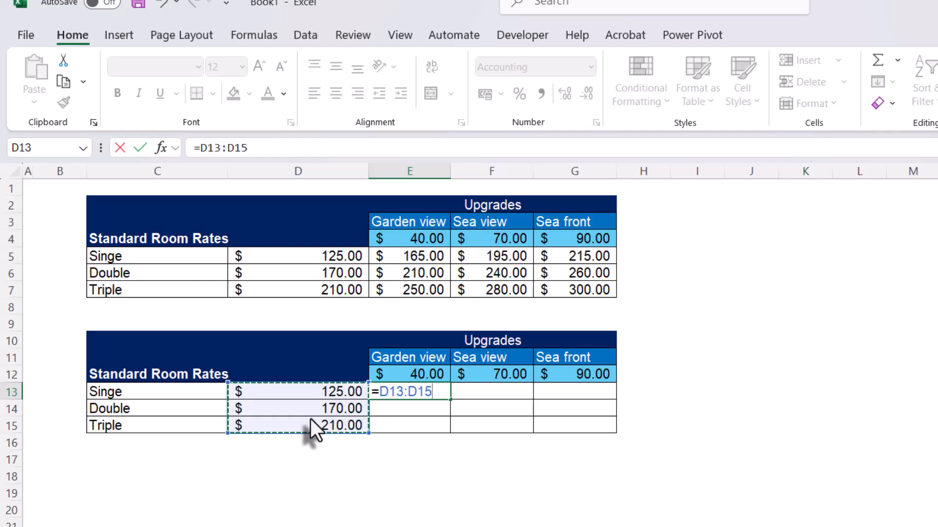
{"action": "type", "text": "+"}
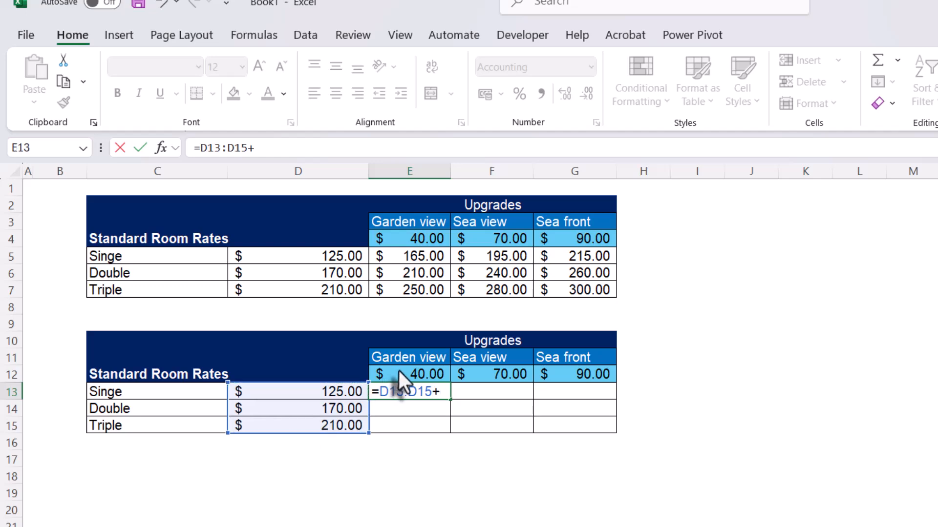
{"action": "left_click_drag", "start_coordinate": [399, 371], "coordinate": [543, 373]}
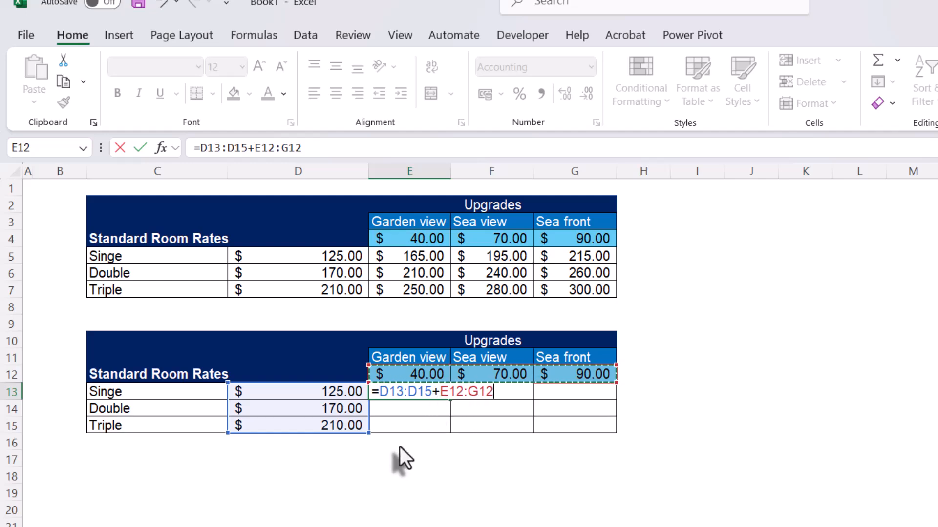
{"action": "key", "text": "Return"}
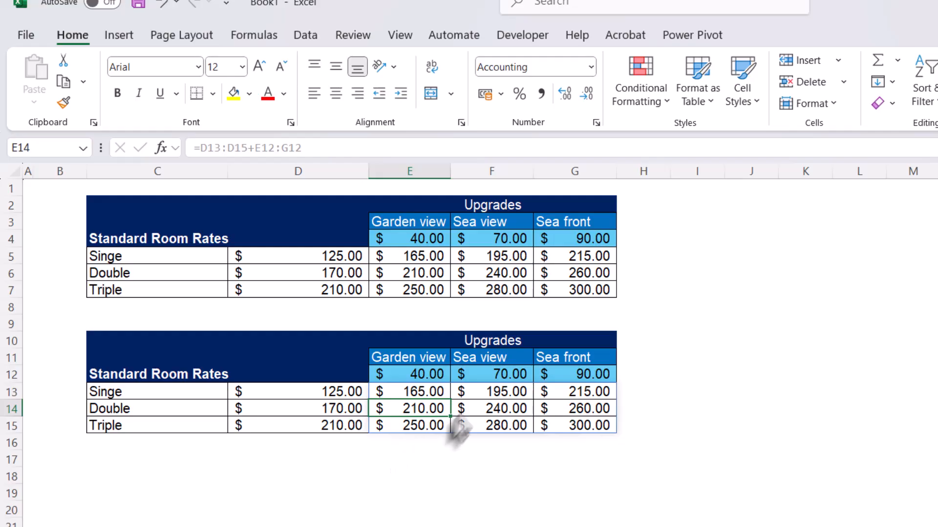
- Examine the spilled formula in G15 and its source formula in E13, leaving both without changes
{"action": "left_click", "coordinate": [572, 424]}
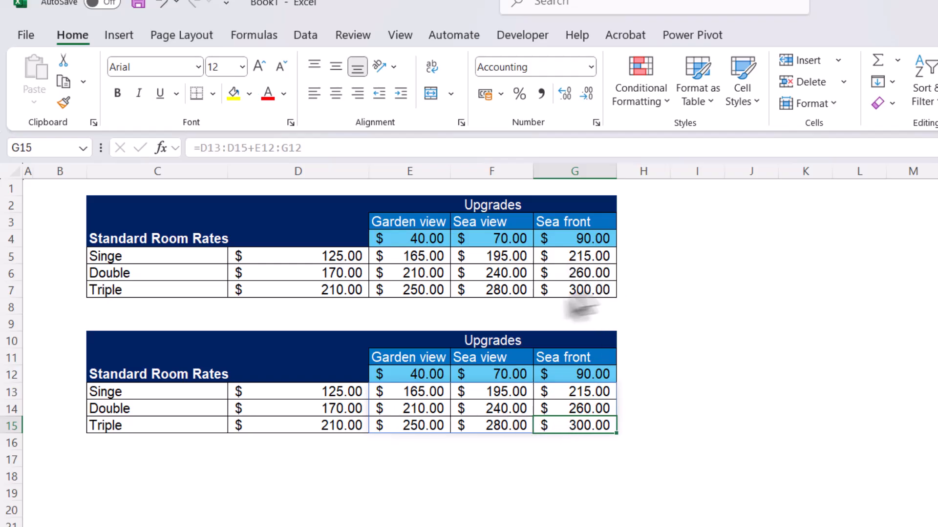
{"action": "double_click", "coordinate": [439, 391]}
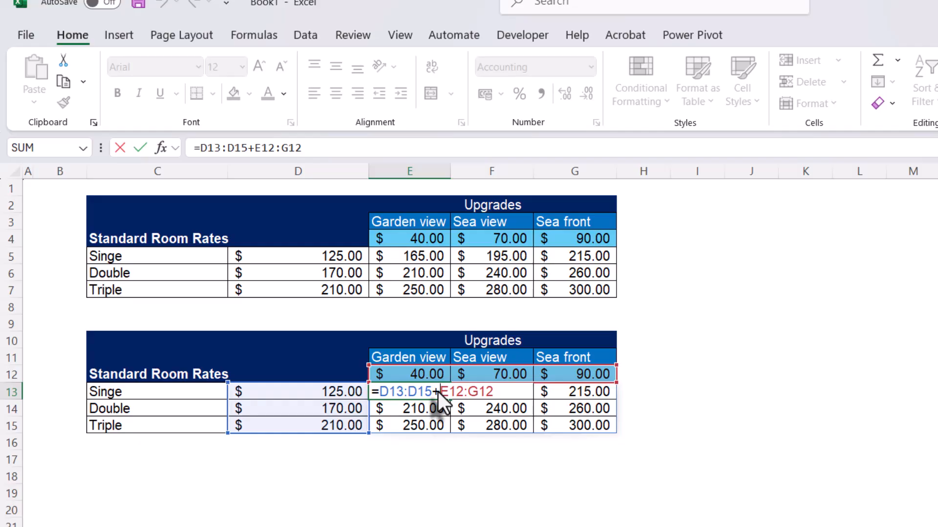
{"action": "left_click", "coordinate": [703, 442]}
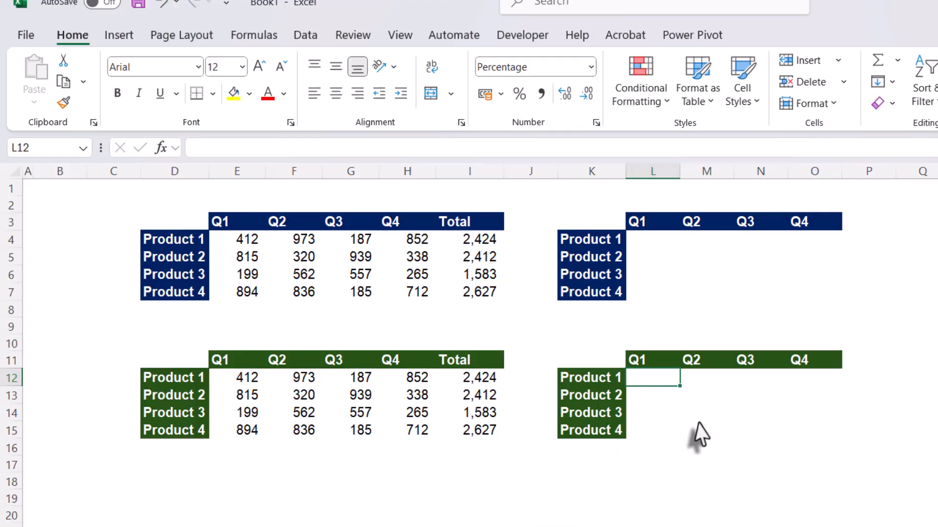
- Examine the SUM formulas in Total cells I4 to I7 of the first product table, leaving them without changes
{"action": "left_click", "coordinate": [699, 419]}
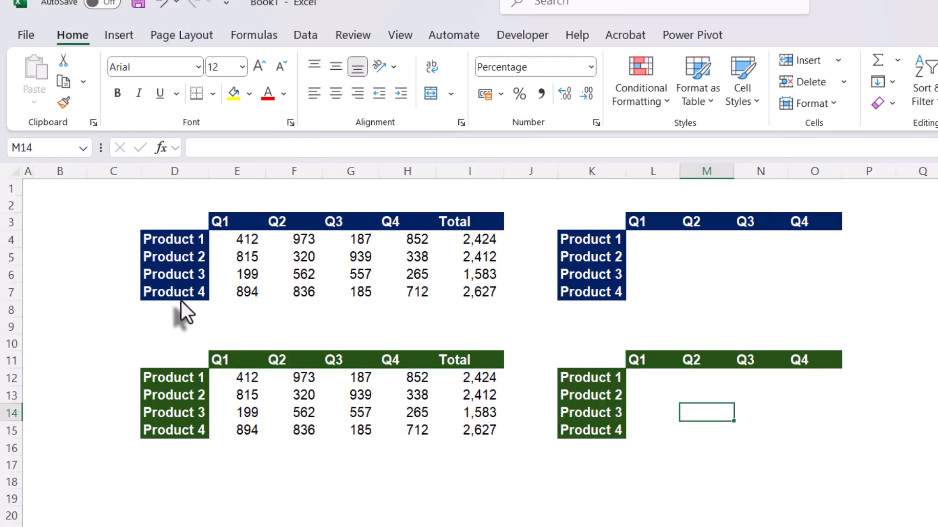
{"action": "double_click", "coordinate": [454, 239]}
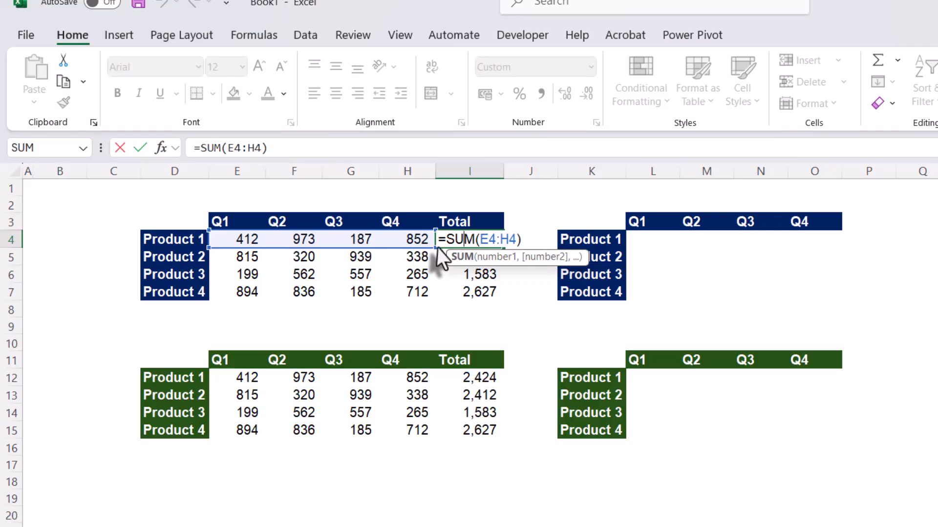
{"action": "key", "text": "Escape"}
{"action": "double_click", "coordinate": [472, 255]}
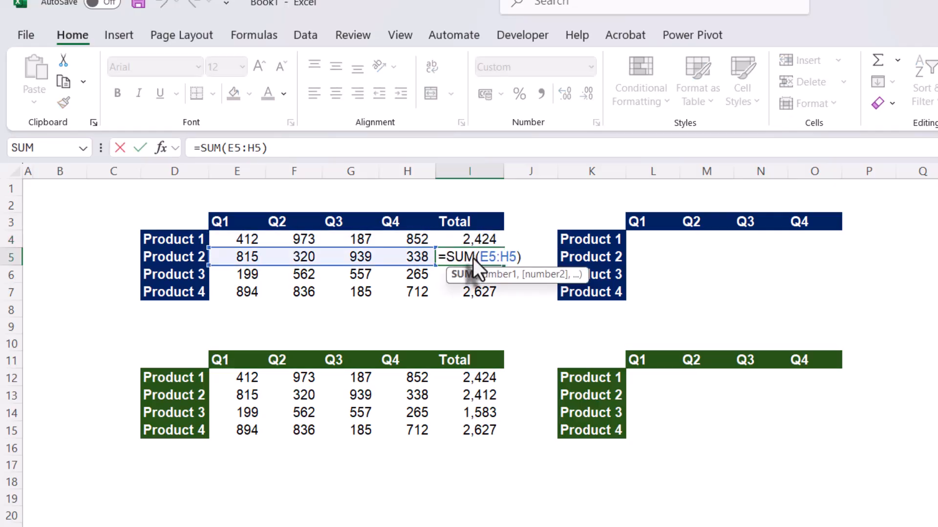
{"action": "key", "text": "Return"}
{"action": "double_click", "coordinate": [467, 275]}
{"action": "key", "text": "Escape"}
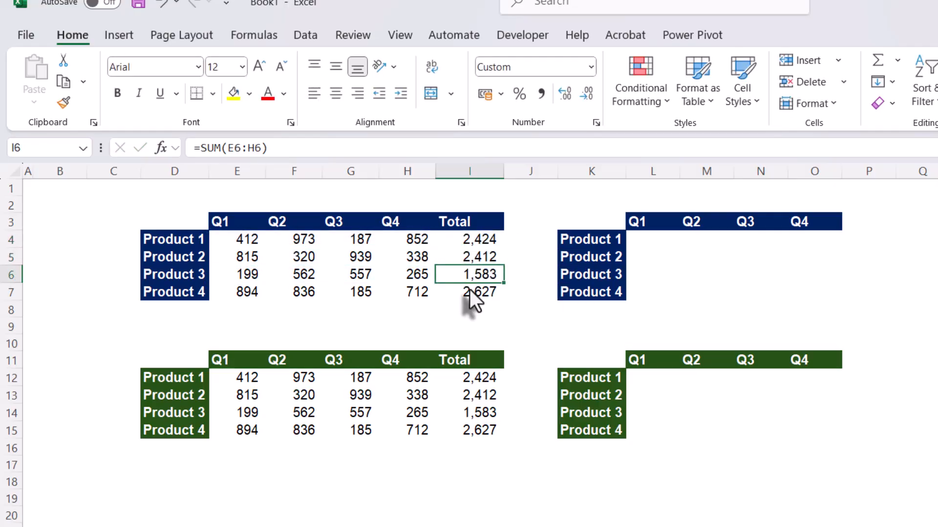
{"action": "left_click", "coordinate": [468, 290]}
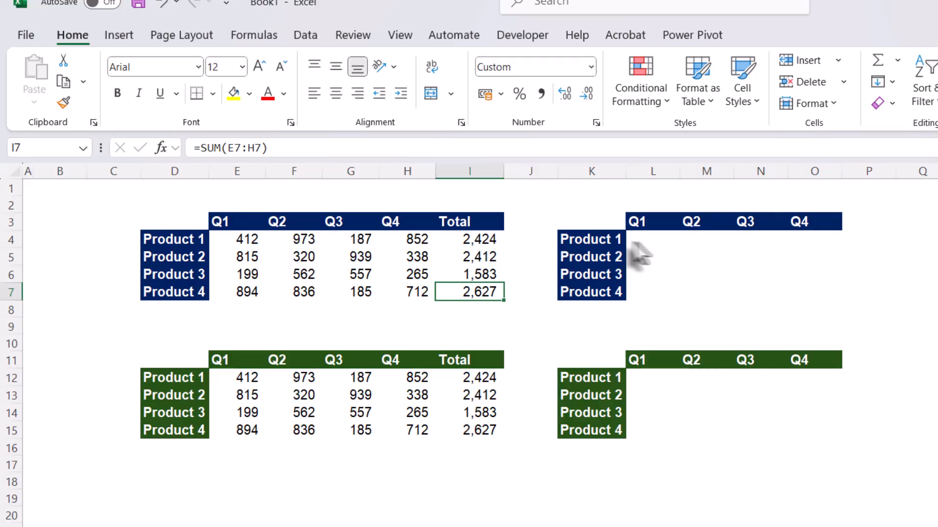
{"action": "left_click", "coordinate": [470, 242]}
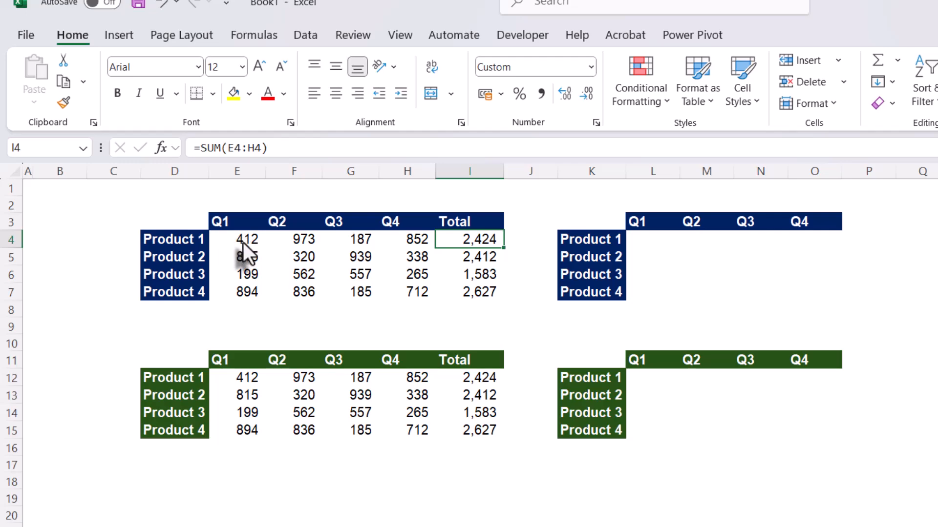
- Enter the formula =E4/I4 in J4 to work out Product 1's Q1 share of its total
{"action": "left_click", "coordinate": [526, 241]}
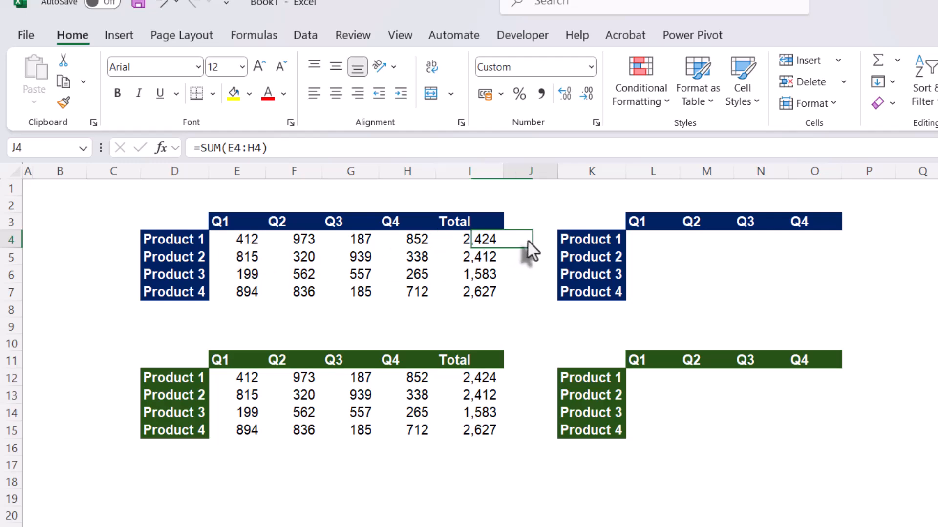
{"action": "type", "text": "="}
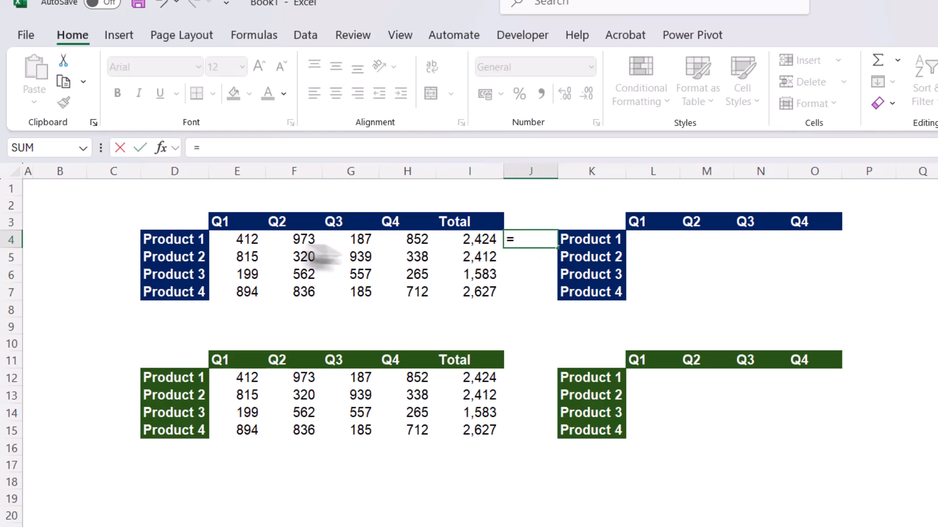
{"action": "left_click", "coordinate": [257, 242]}
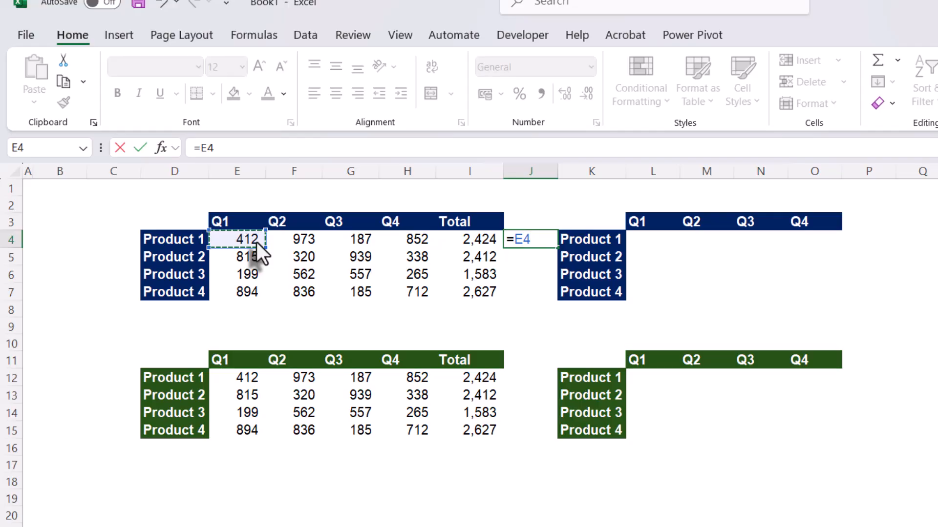
{"action": "type", "text": "/"}
{"action": "left_click", "coordinate": [470, 240]}
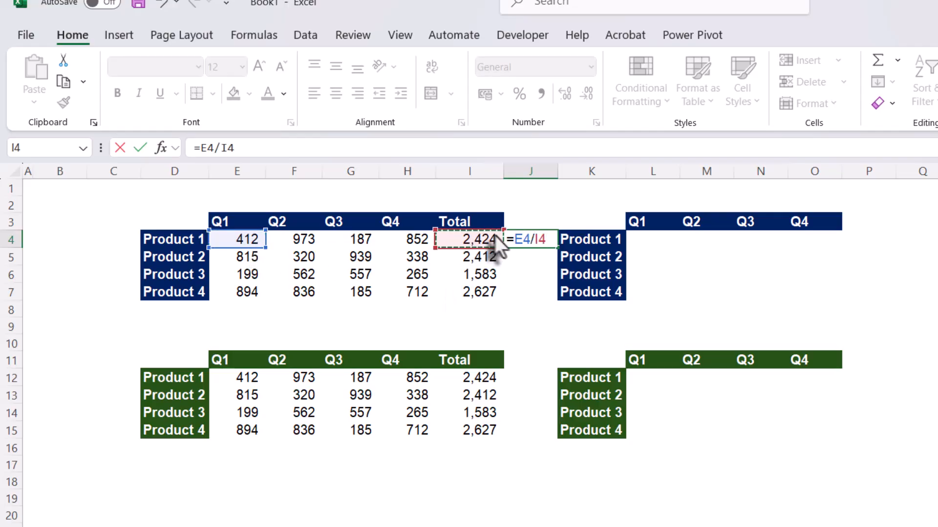
{"action": "key", "text": "Return"}
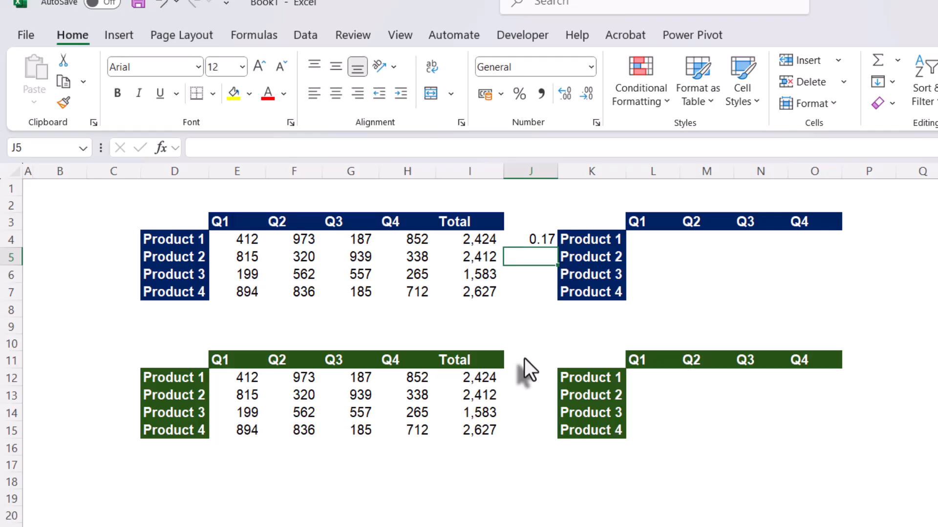
- Format the Q1 share in J4 as a percentage
{"action": "key", "text": "Up"}
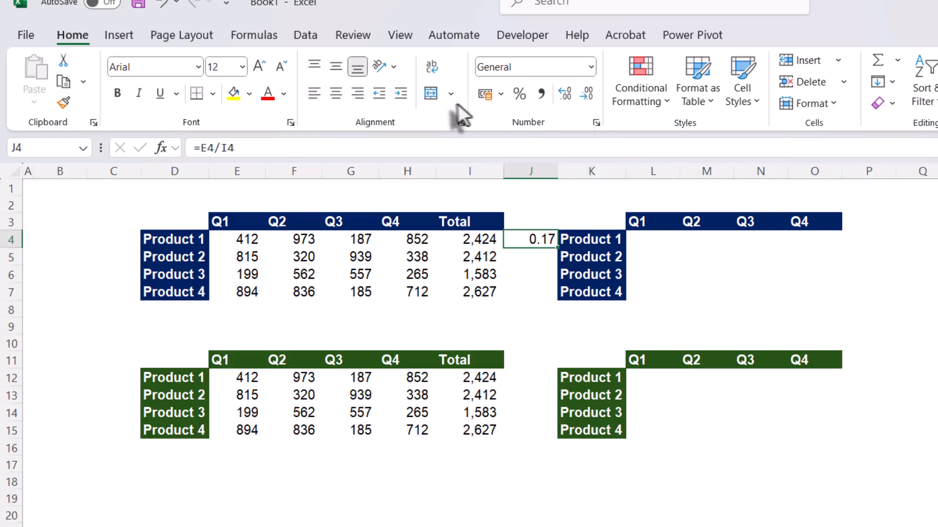
{"action": "key", "text": "ctrl+1"}
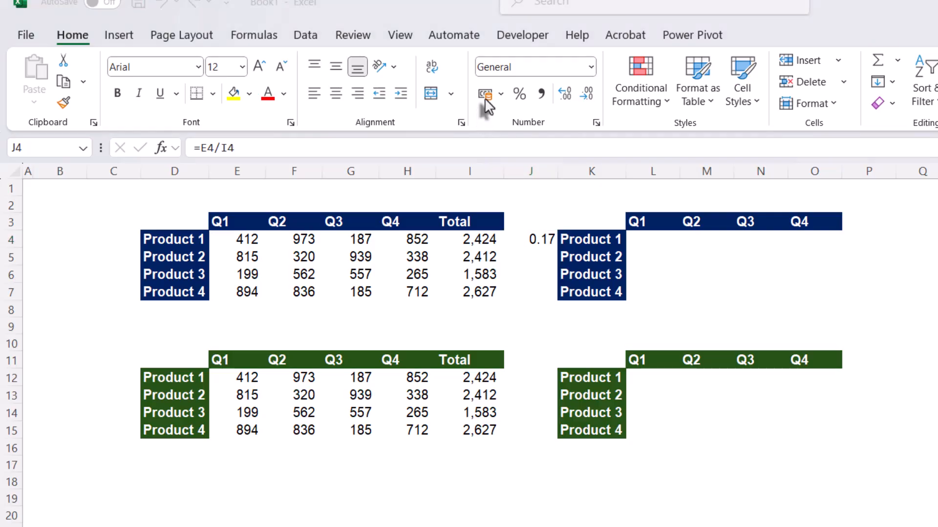
{"action": "left_click", "coordinate": [514, 92]}
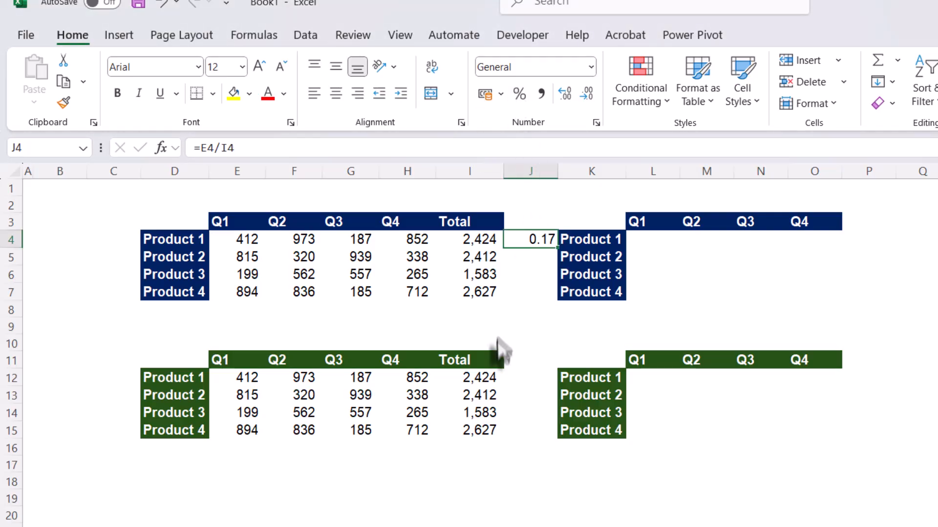
{"action": "left_click", "coordinate": [521, 94]}
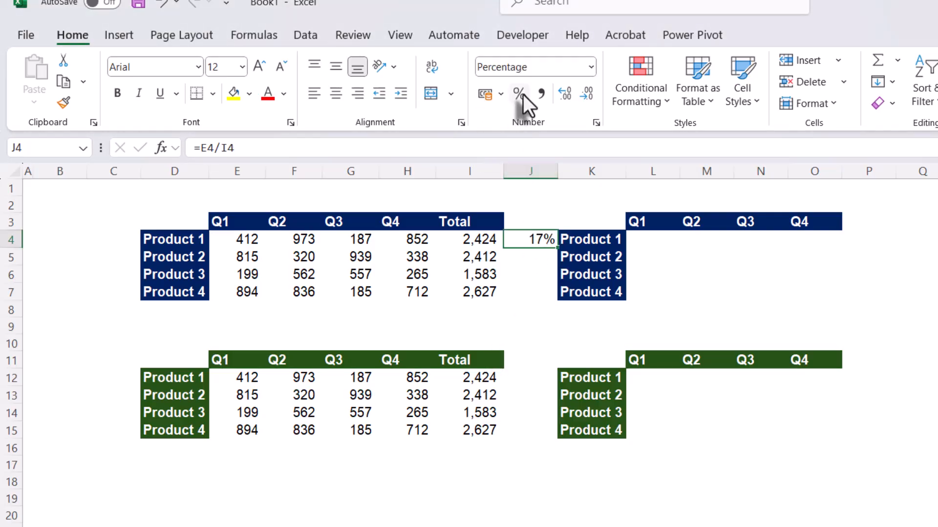
{"action": "left_click", "coordinate": [535, 272]}
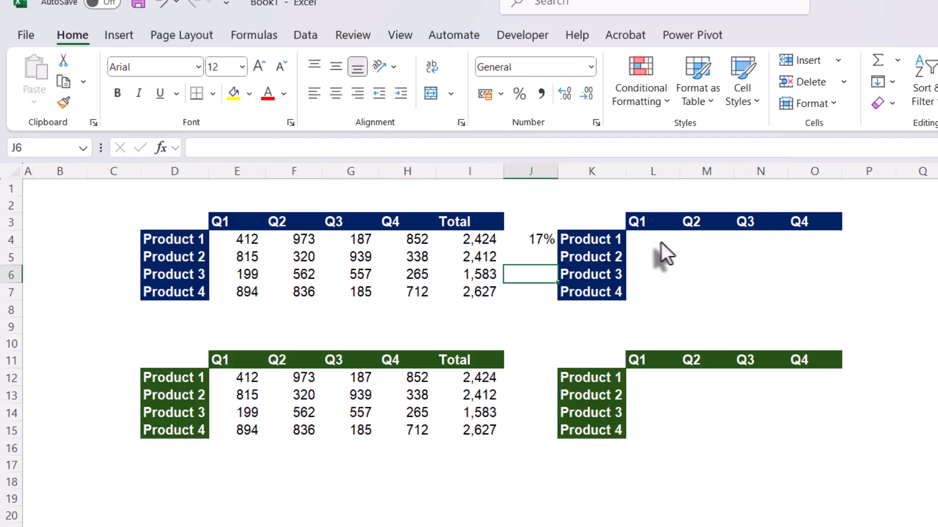
- Apply the percentage format to the empty quarterly cells L4:O7 of the first share table
{"action": "left_click_drag", "start_coordinate": [661, 243], "coordinate": [825, 296]}
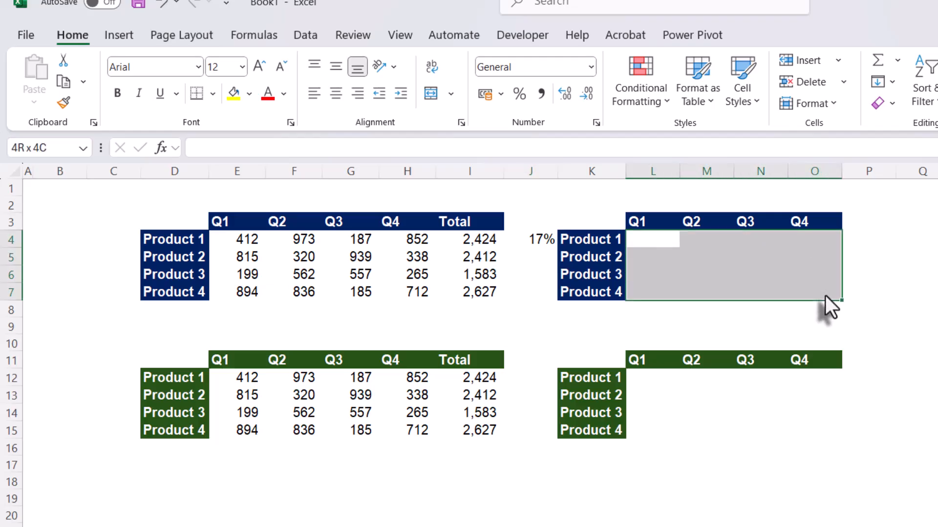
{"action": "key", "text": "ctrl+shift+5"}
{"action": "left_click", "coordinate": [684, 293]}
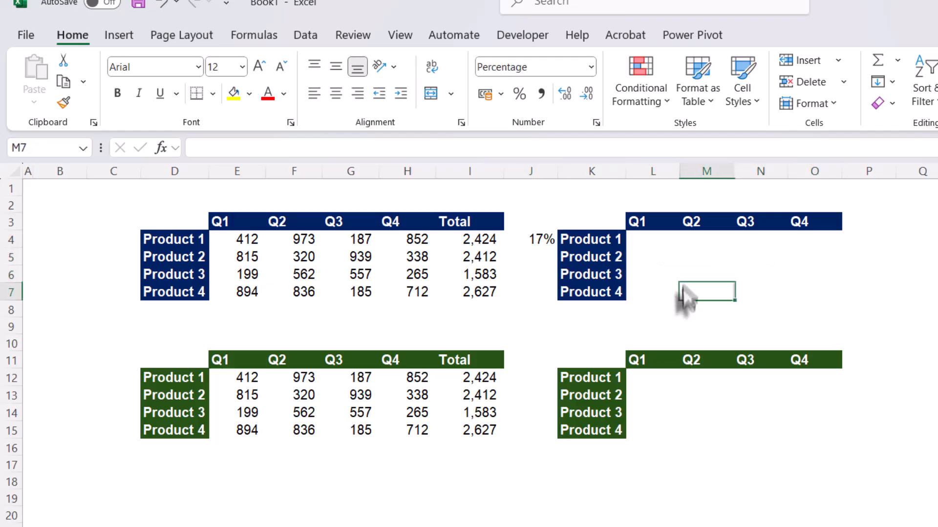
- Select L4:O7 and begin its formula as =E4/I4, dividing Product 1's Q1 value by its total
{"action": "left_click_drag", "start_coordinate": [646, 241], "coordinate": [826, 295]}
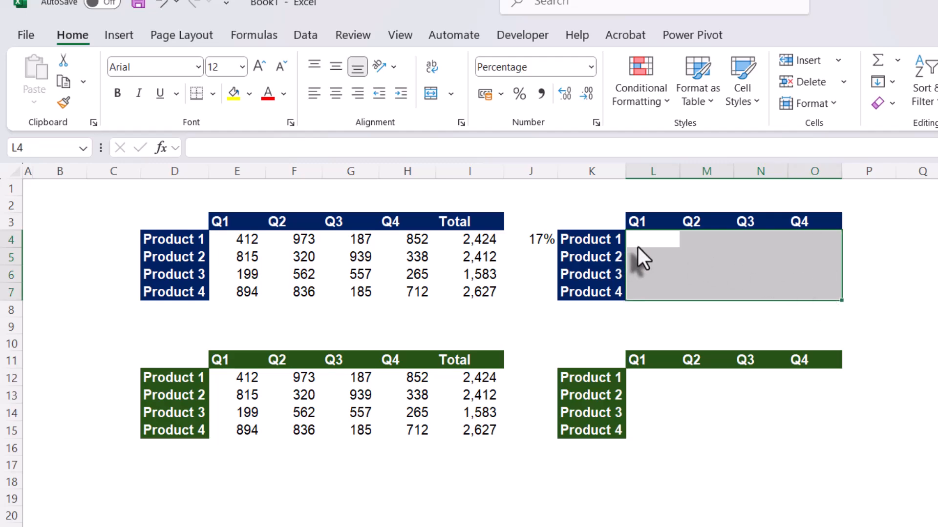
{"action": "type", "text": "="}
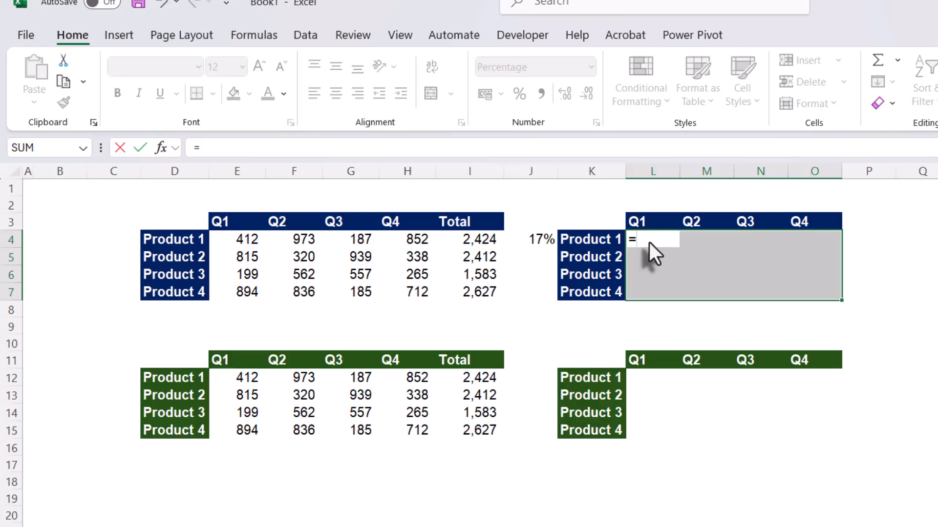
{"action": "left_click", "coordinate": [226, 241]}
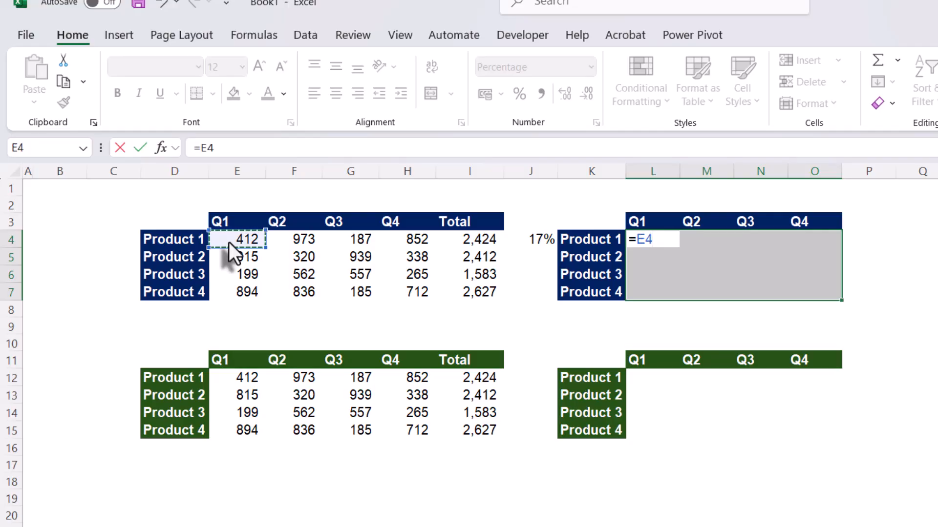
{"action": "type", "text": "/"}
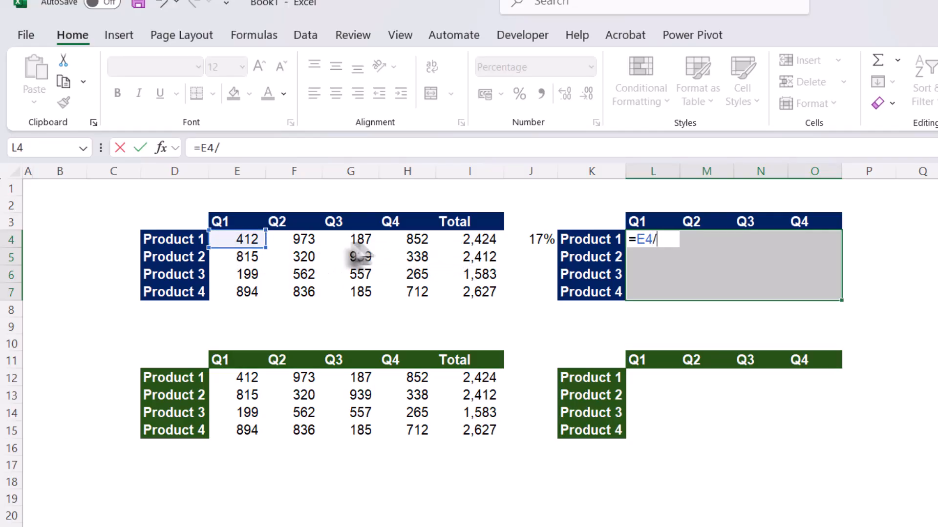
{"action": "left_click", "coordinate": [479, 240]}
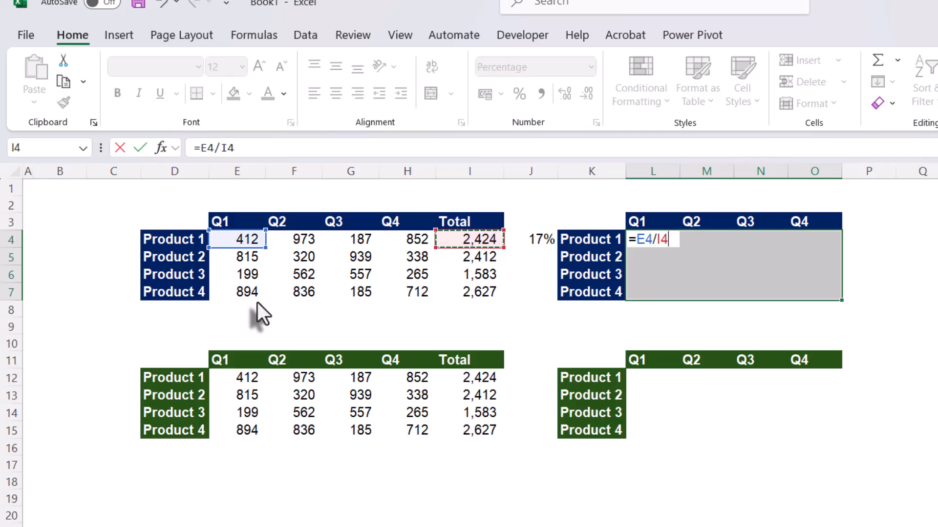
- Lock only the column of the total reference as $I4 and fill =E4/$I4 into all of L4:O7
{"action": "left_click_drag", "start_coordinate": [638, 245], "coordinate": [651, 245]}
{"action": "left_click", "coordinate": [659, 242]}
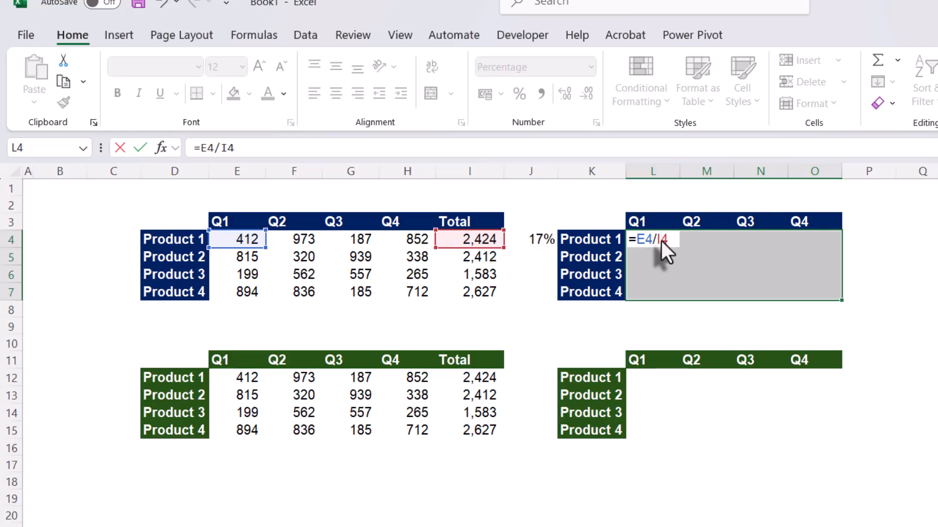
{"action": "left_click", "coordinate": [654, 239]}
{"action": "key", "text": "F4"}
{"action": "key", "text": "F4"}
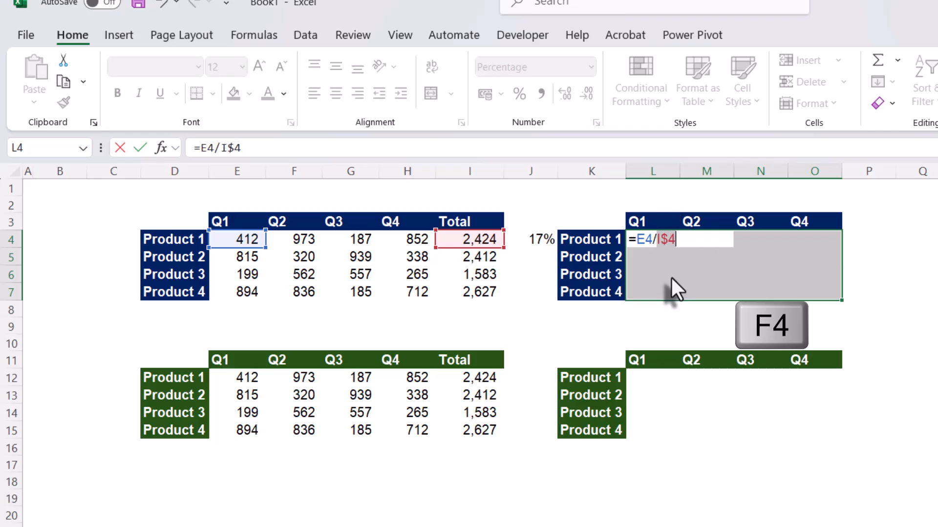
{"action": "key", "text": "F4"}
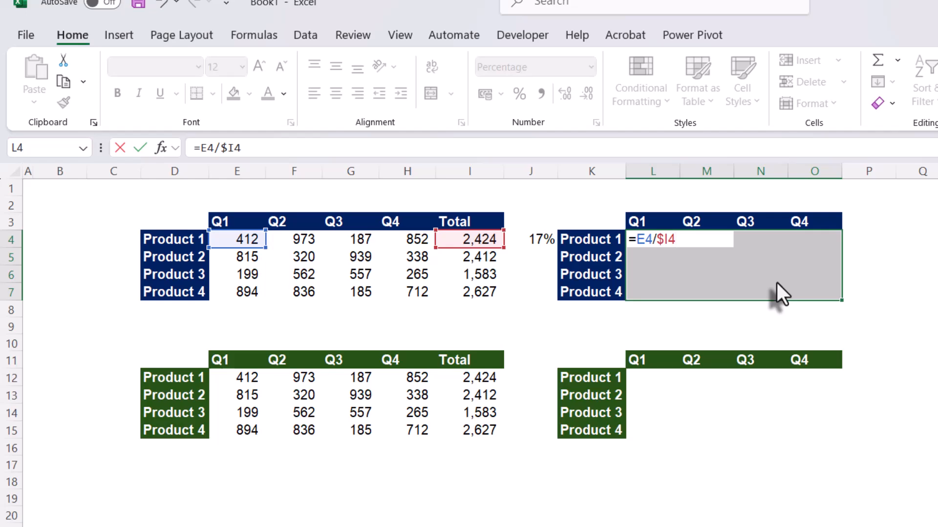
{"action": "key", "text": "ctrl+Return"}
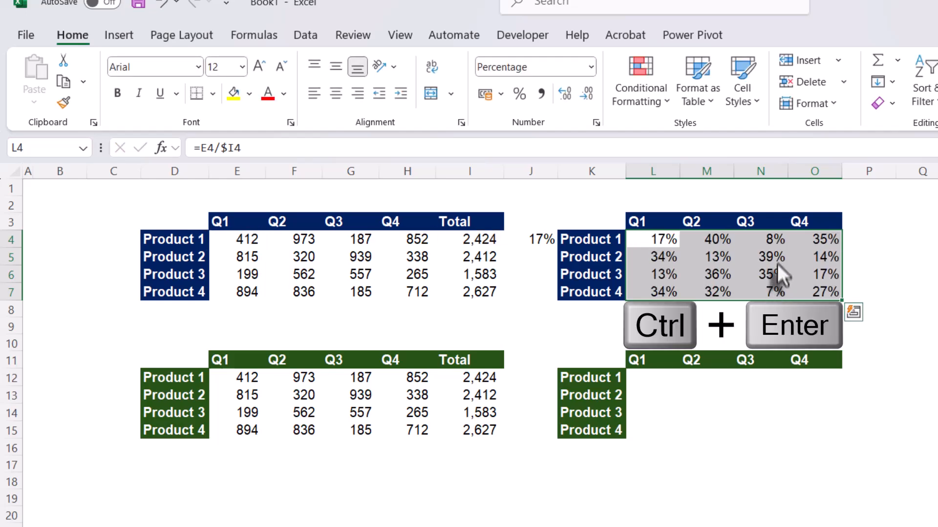
- Examine the references in the filled formulas of M4, O7 and M5, leaving them without changes
{"action": "left_click", "coordinate": [717, 244]}
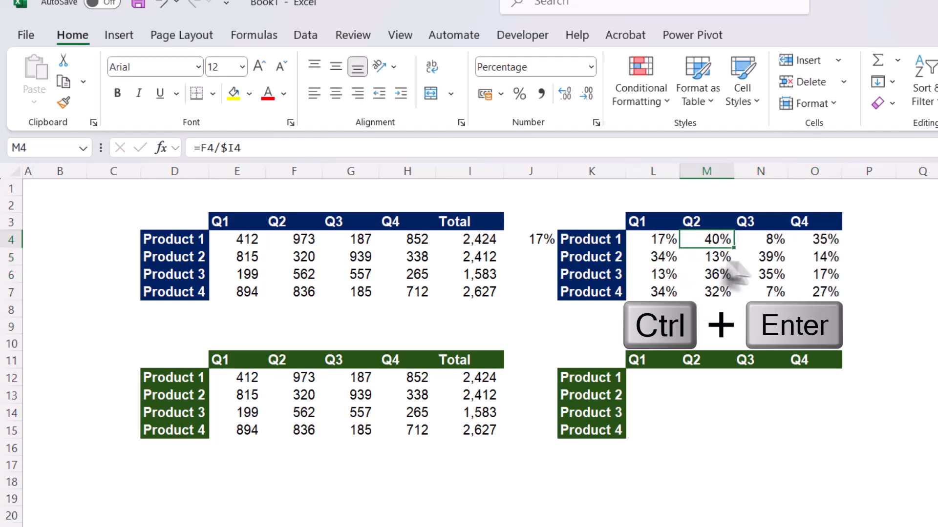
{"action": "left_click", "coordinate": [821, 293]}
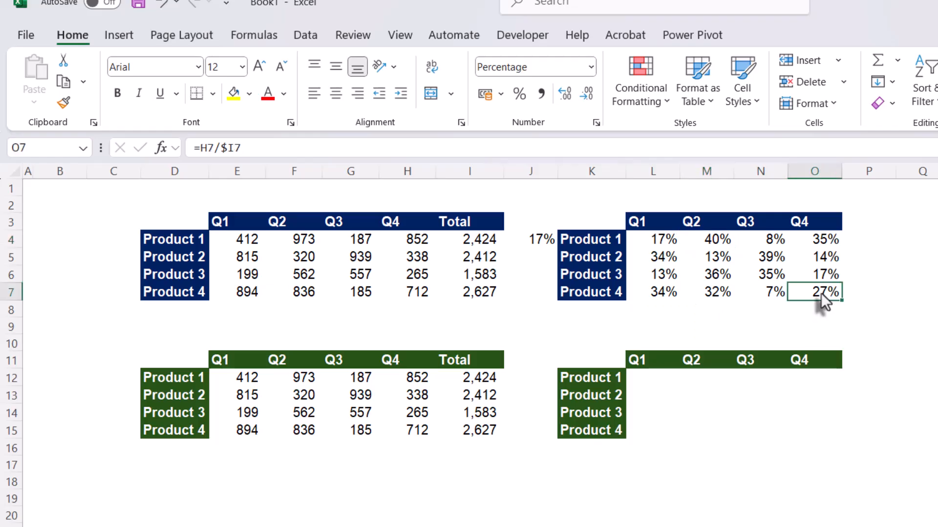
{"action": "double_click", "coordinate": [821, 293]}
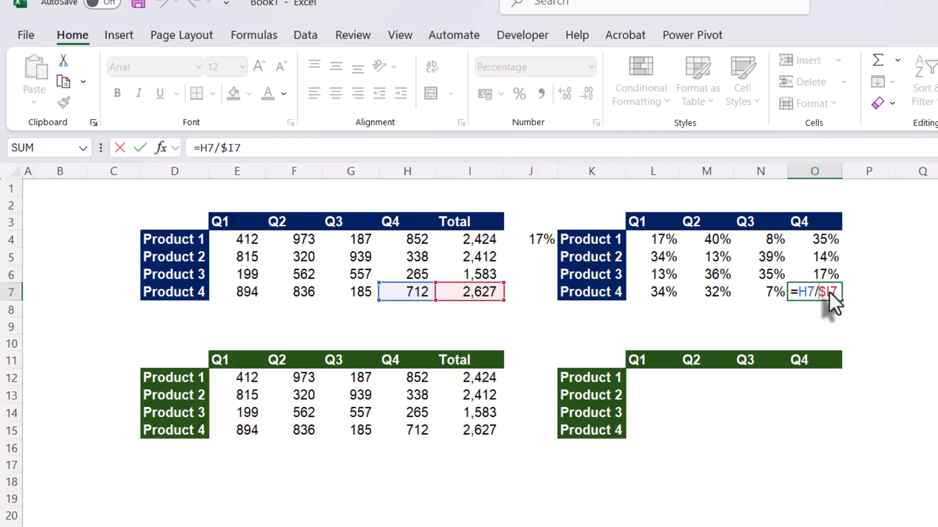
{"action": "key", "text": "ctrl+Return"}
{"action": "left_click", "coordinate": [696, 257]}
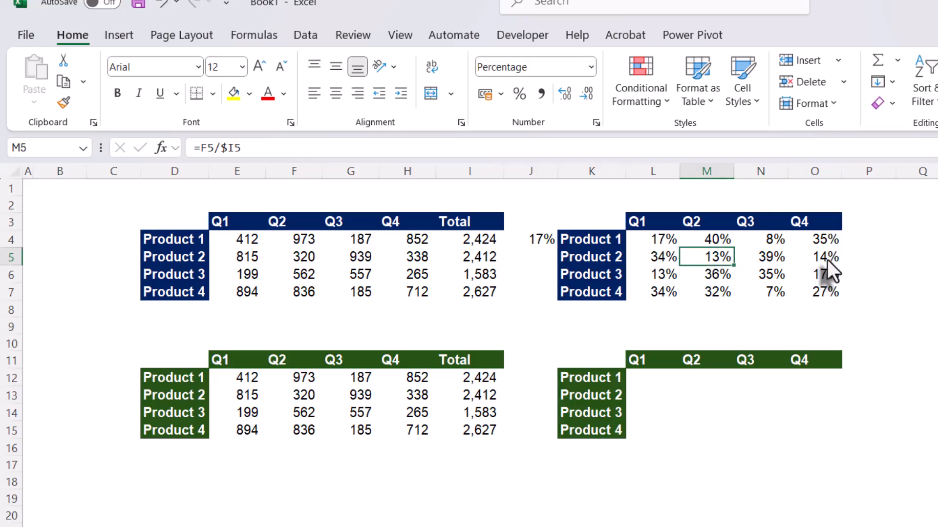
- Enter the spilled formula =E12:H15/I12:I15 in L12 to compute every product's quarterly share in the second table
{"action": "left_click", "coordinate": [652, 378]}
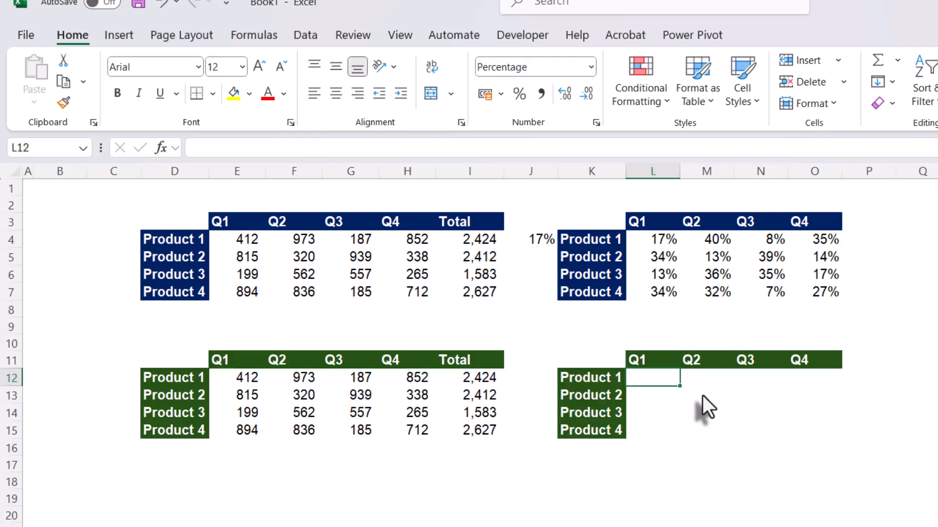
{"action": "type", "text": "="}
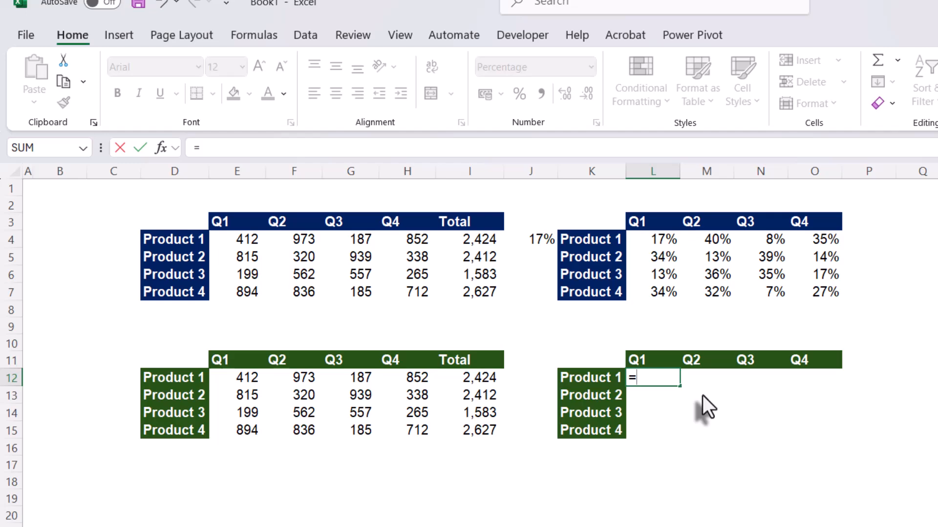
{"action": "left_click_drag", "start_coordinate": [242, 382], "coordinate": [411, 431]}
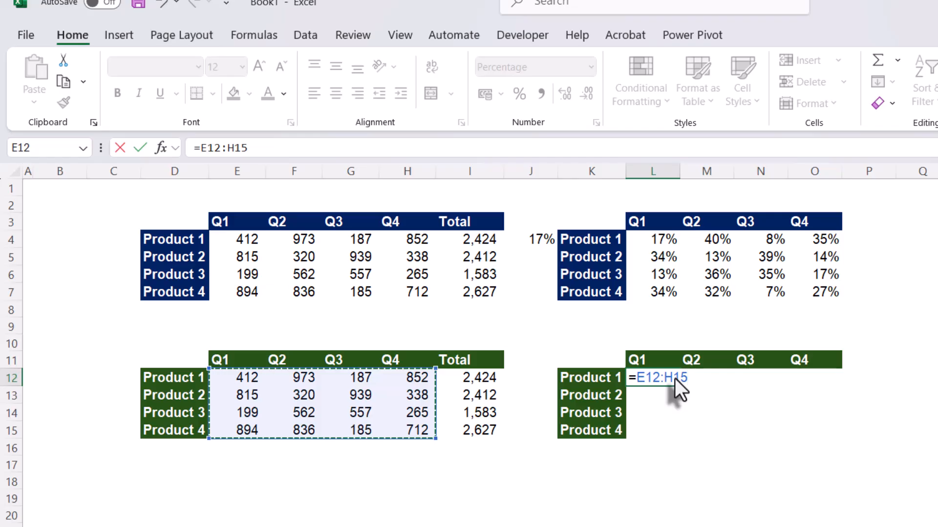
{"action": "type", "text": "/"}
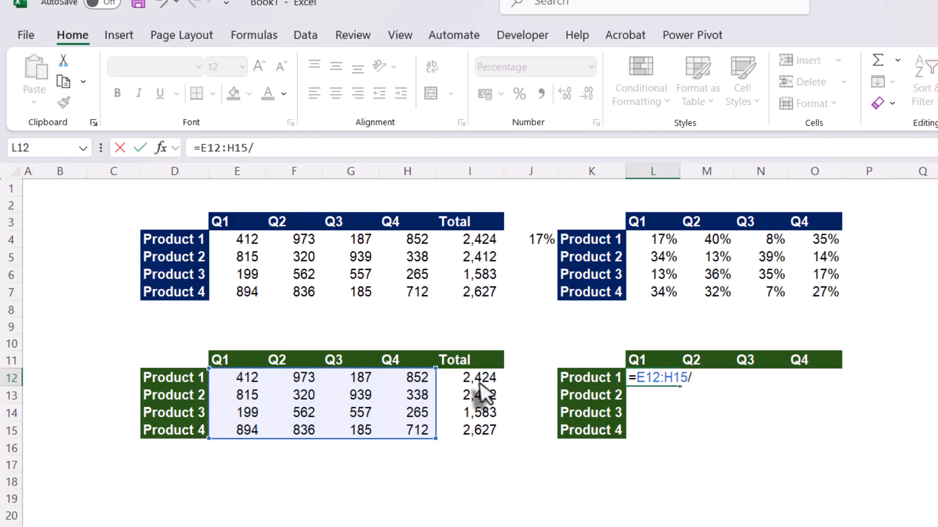
{"action": "left_click_drag", "start_coordinate": [475, 381], "coordinate": [475, 428]}
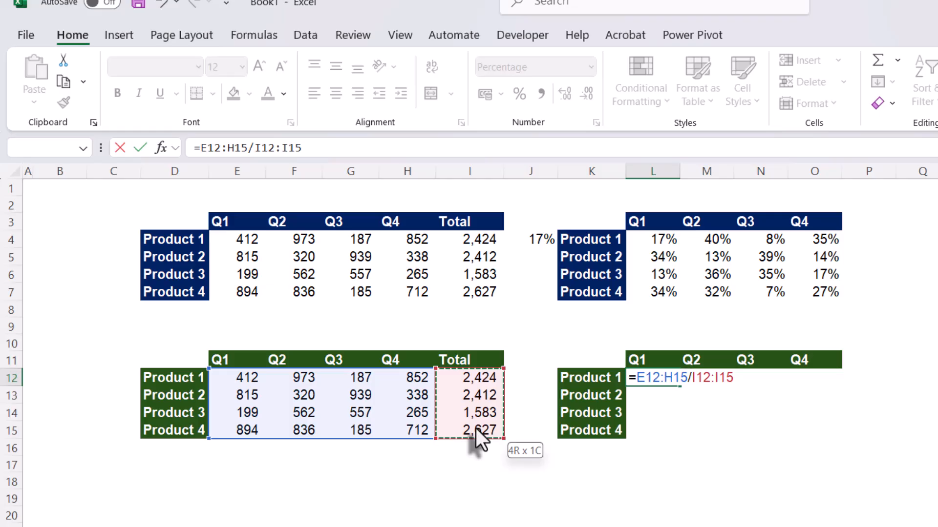
{"action": "left_click_drag", "start_coordinate": [475, 429], "coordinate": [476, 429]}
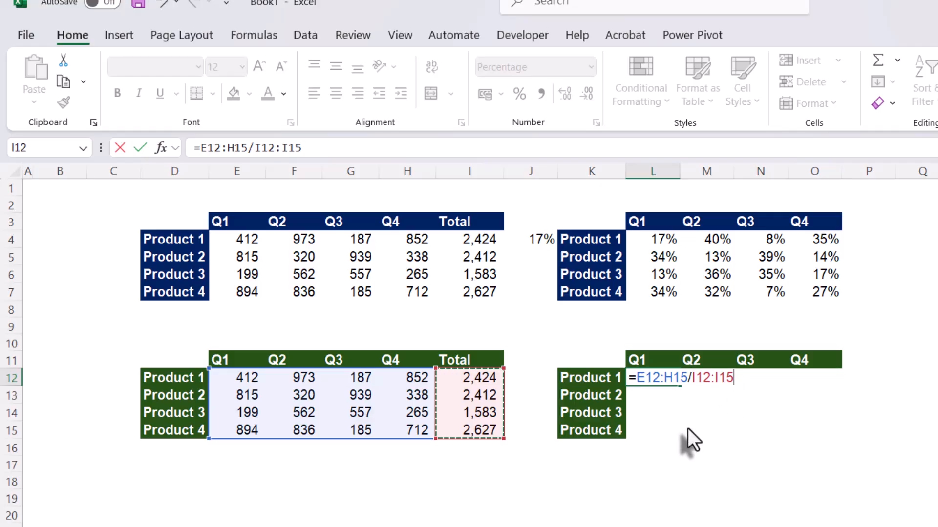
{"action": "key", "text": "Return"}
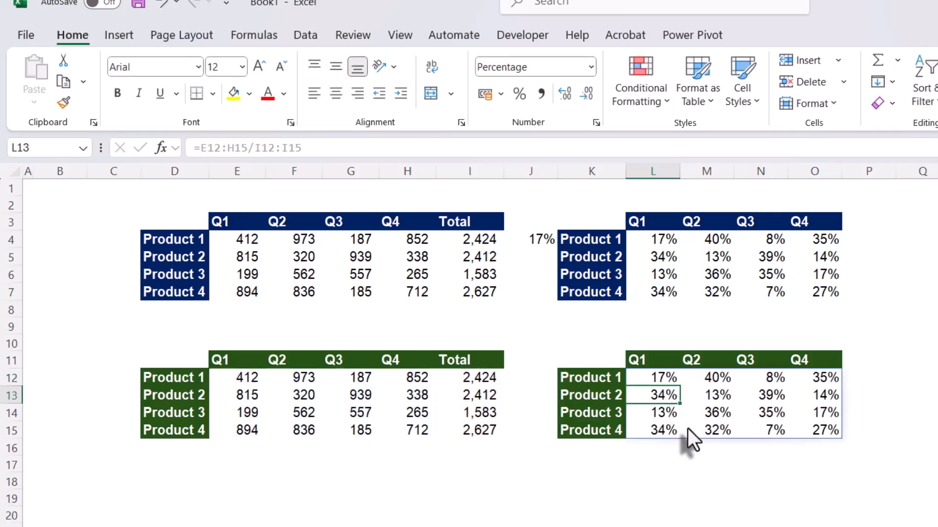
- Examine the spilled cell O15 and the source formula in L12 of the second share table, leaving both without edits
{"action": "left_click", "coordinate": [811, 420]}
{"action": "double_click", "coordinate": [813, 433]}
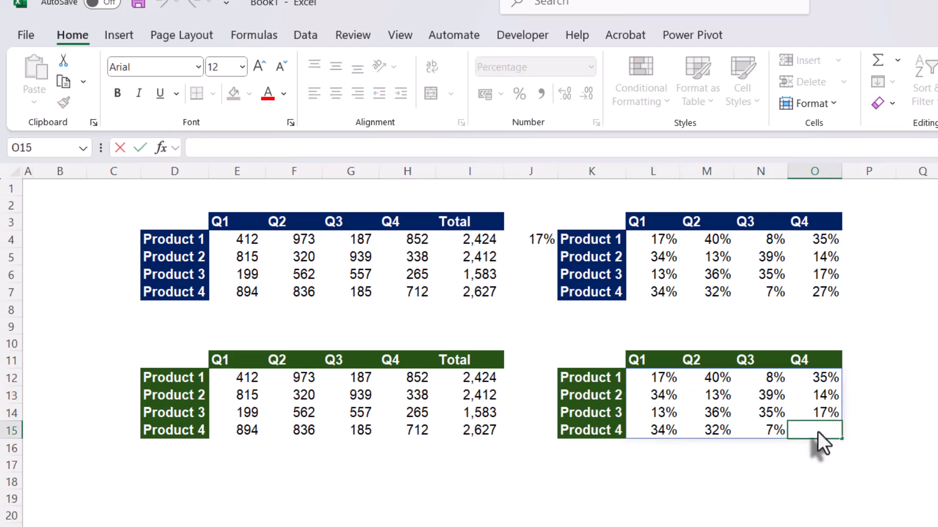
{"action": "key", "text": "Escape"}
{"action": "left_click", "coordinate": [915, 366]}
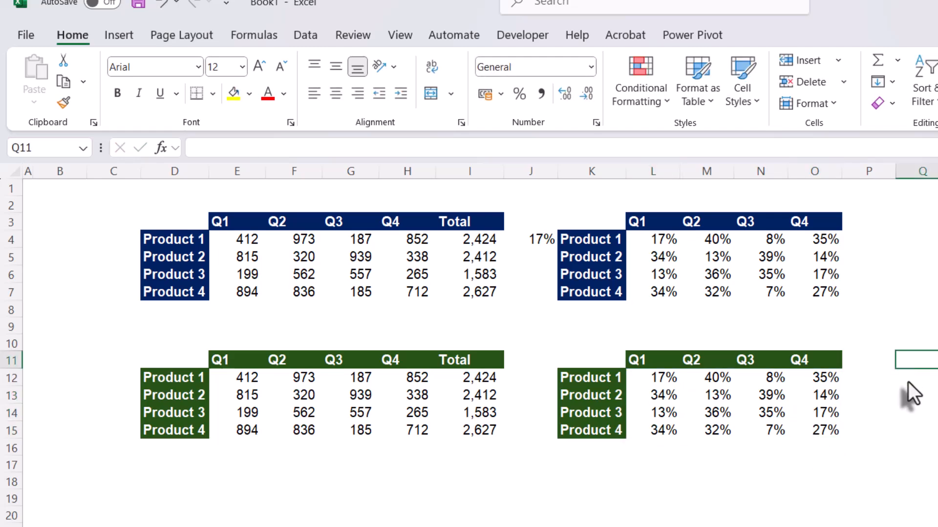
{"action": "left_click", "coordinate": [661, 386]}
{"action": "double_click", "coordinate": [661, 381]}
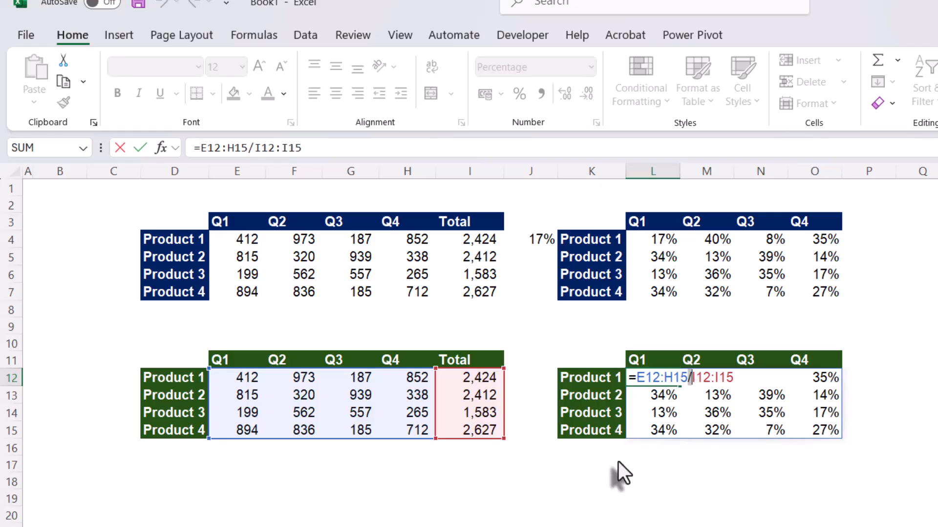
{"action": "key", "text": "Escape"}
{"action": "left_click", "coordinate": [748, 464]}
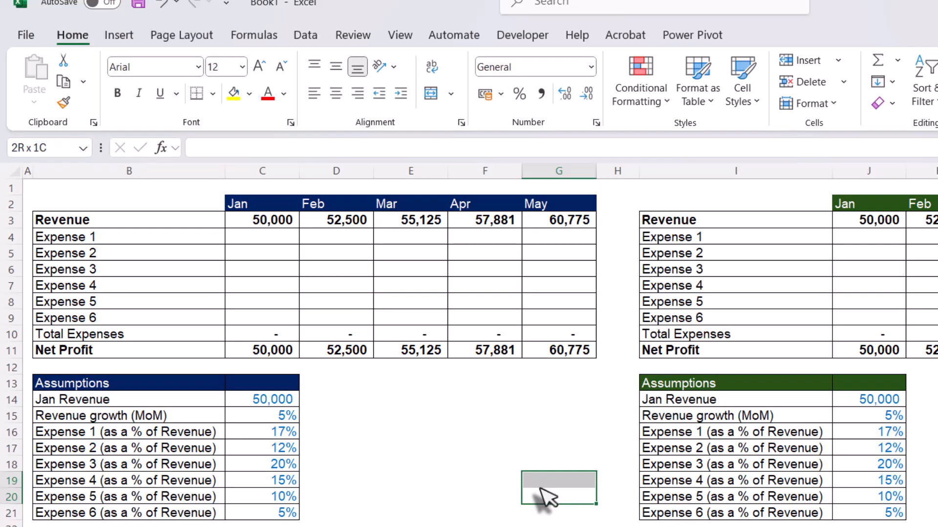
- On the monthly profit sheet, examine the revenue formulas in D3 and E3, total expenses in C10 and net profit in C11
{"action": "left_click_drag", "start_coordinate": [541, 496], "coordinate": [540, 489]}
{"action": "left_click", "coordinate": [456, 445]}
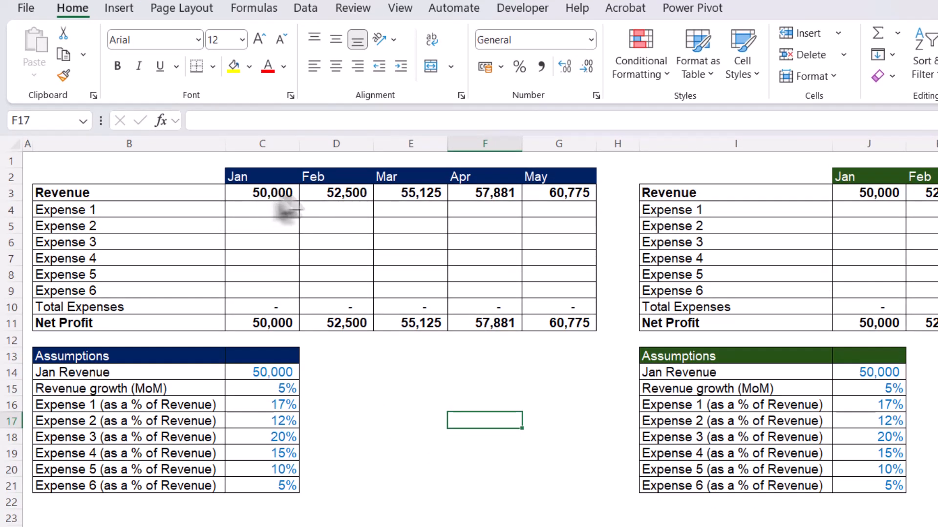
{"action": "left_click", "coordinate": [342, 194]}
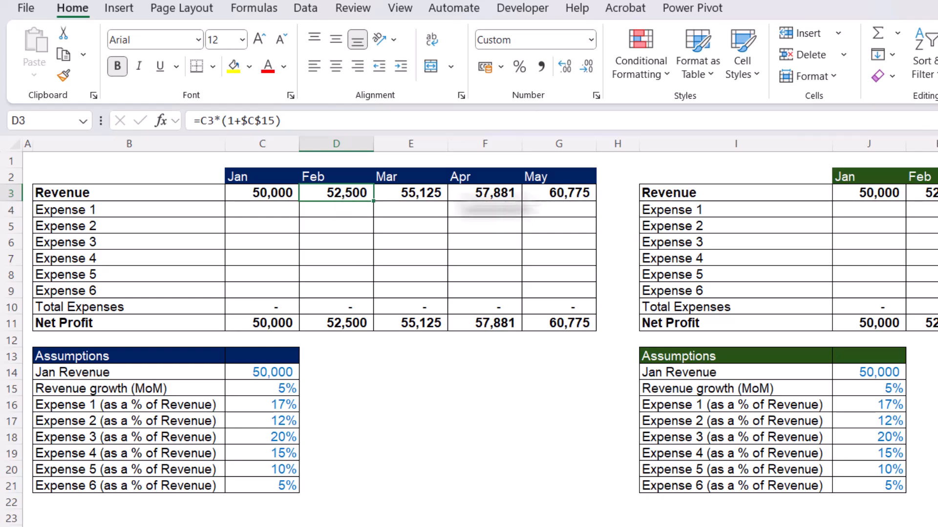
{"action": "double_click", "coordinate": [343, 195]}
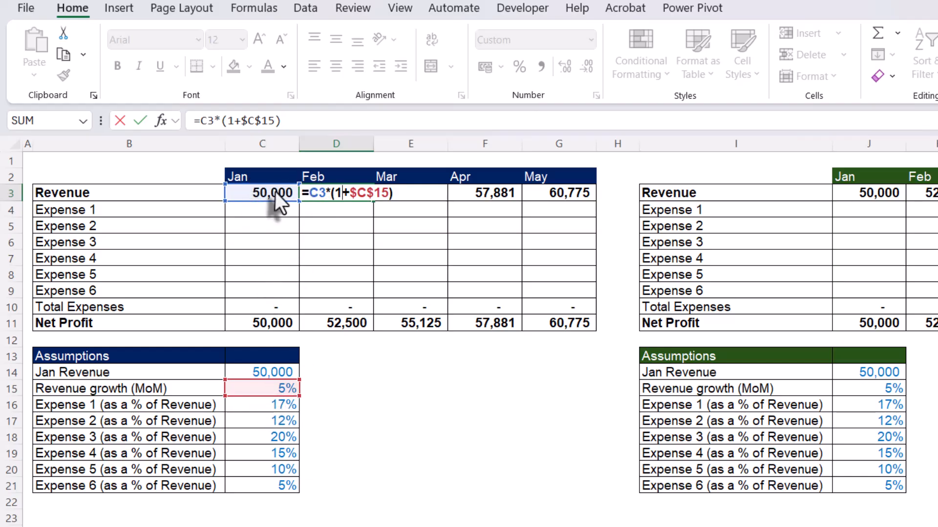
{"action": "key", "text": "Escape"}
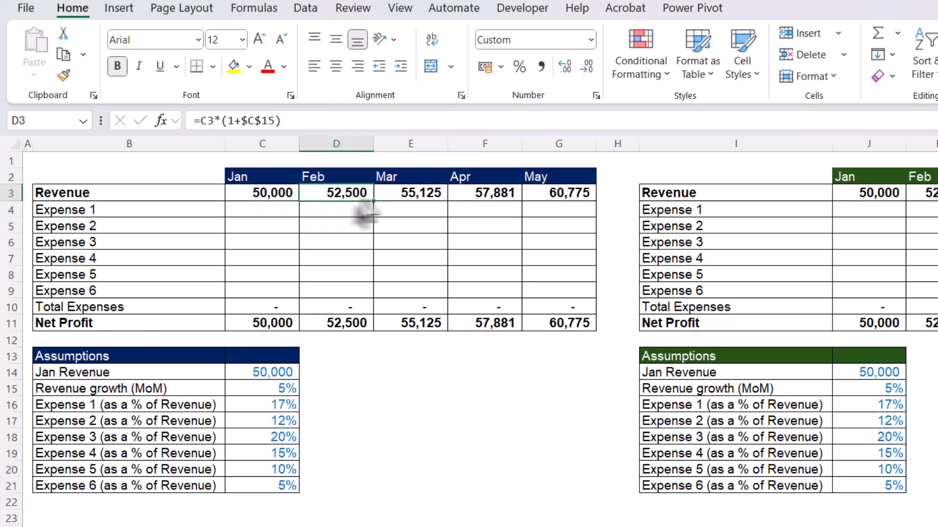
{"action": "double_click", "coordinate": [404, 187]}
{"action": "double_click", "coordinate": [412, 193]}
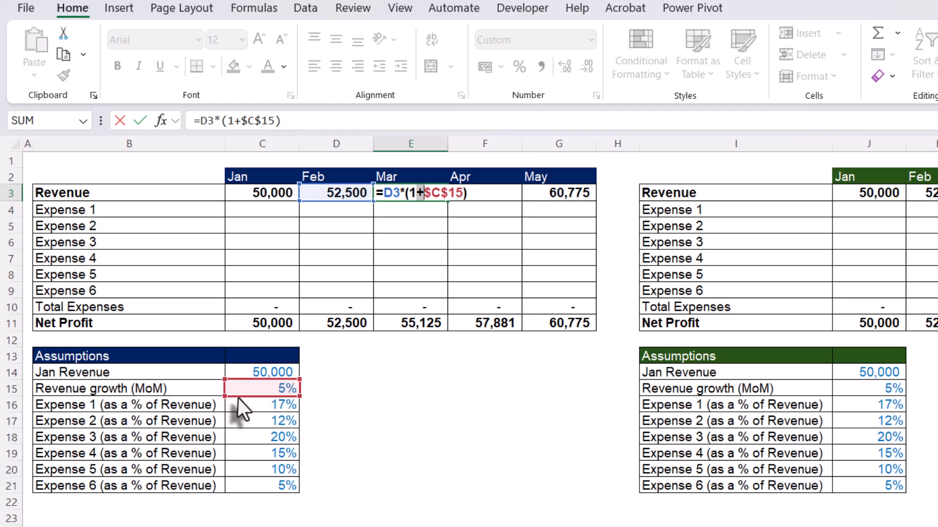
{"action": "key", "text": "ctrl+Return"}
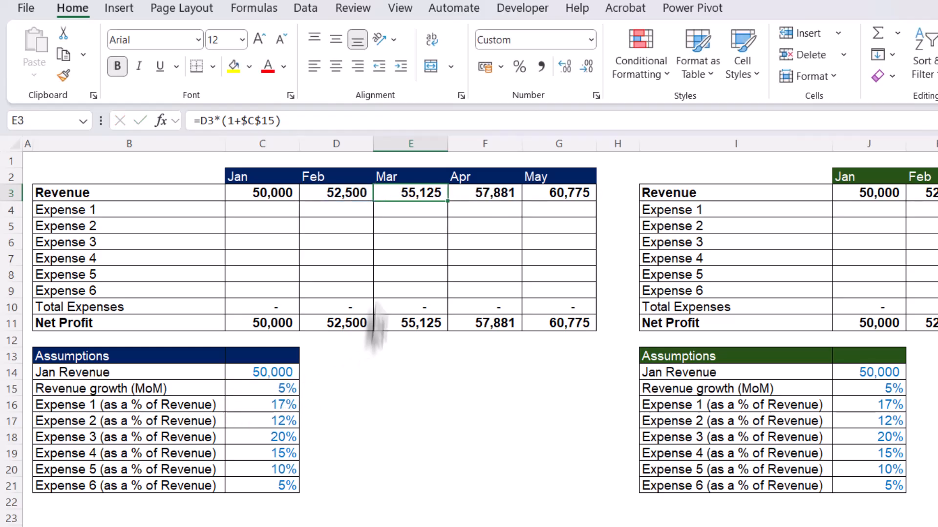
{"action": "double_click", "coordinate": [271, 308]}
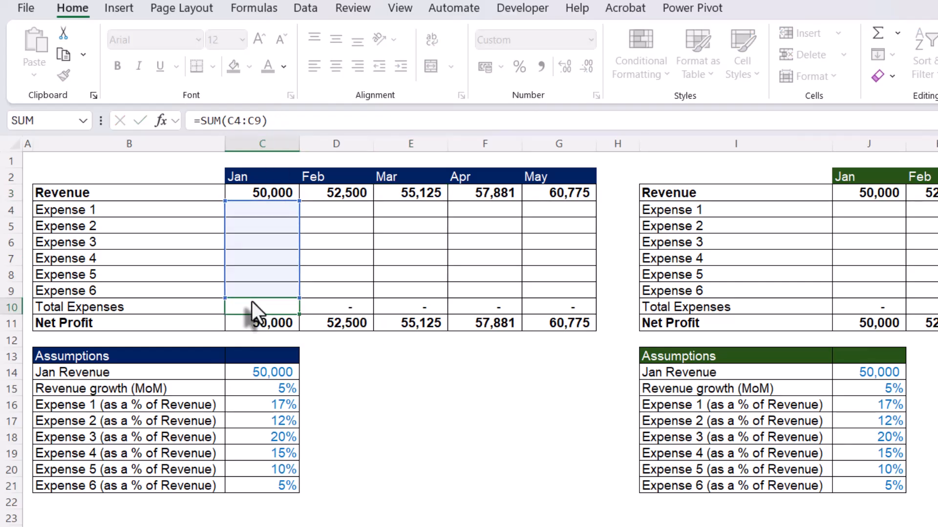
{"action": "key", "text": "Escape"}
{"action": "double_click", "coordinate": [278, 324]}
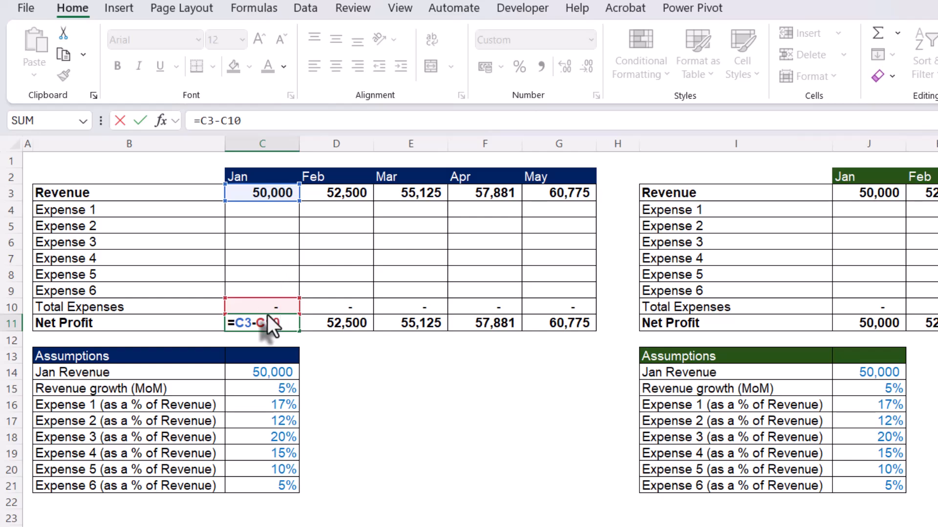
{"action": "key", "text": "Escape"}
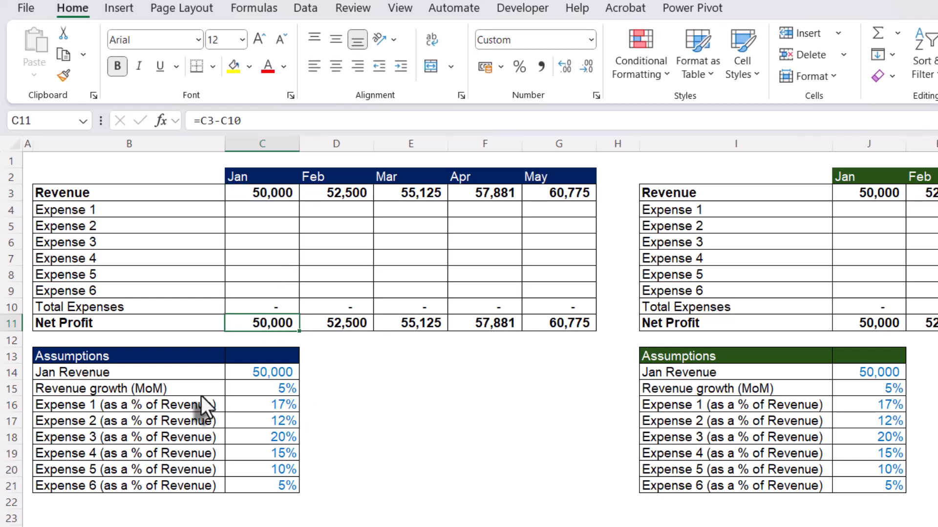
- Review the first table's assumptions for January revenue, revenue growth and the expense percentages in C14:C21
{"action": "left_click", "coordinate": [247, 375]}
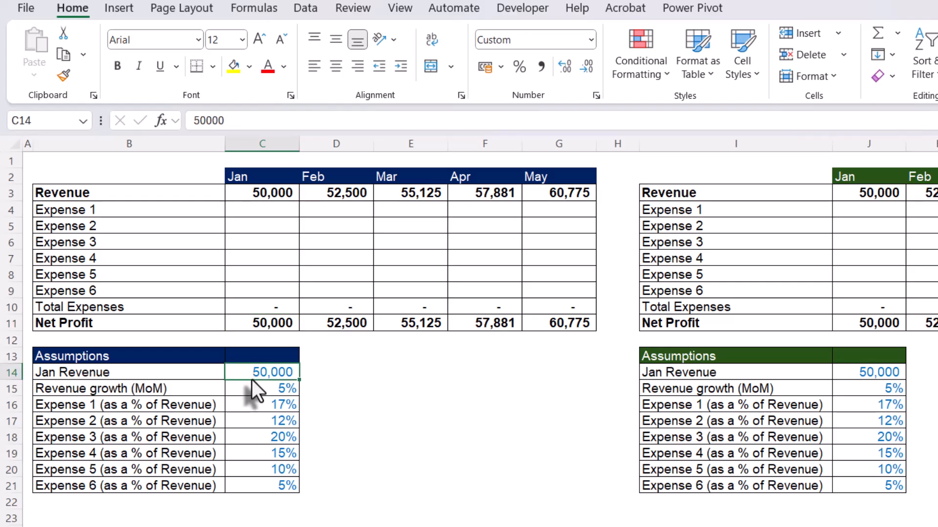
{"action": "left_click", "coordinate": [250, 393]}
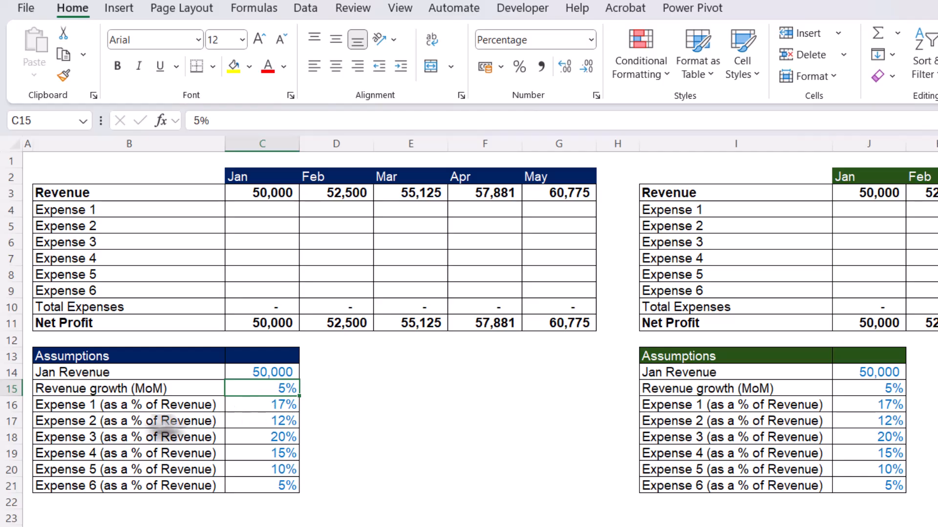
{"action": "left_click", "coordinate": [125, 410]}
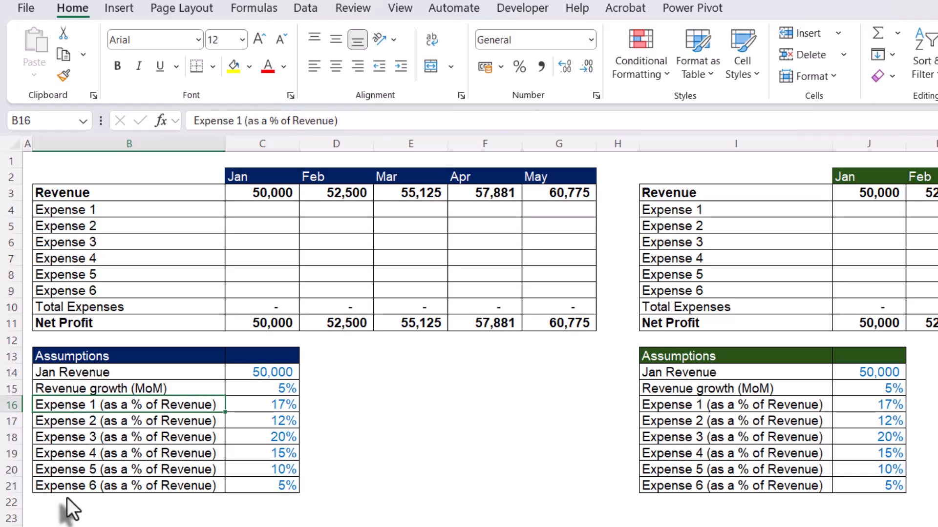
{"action": "left_click", "coordinate": [258, 407]}
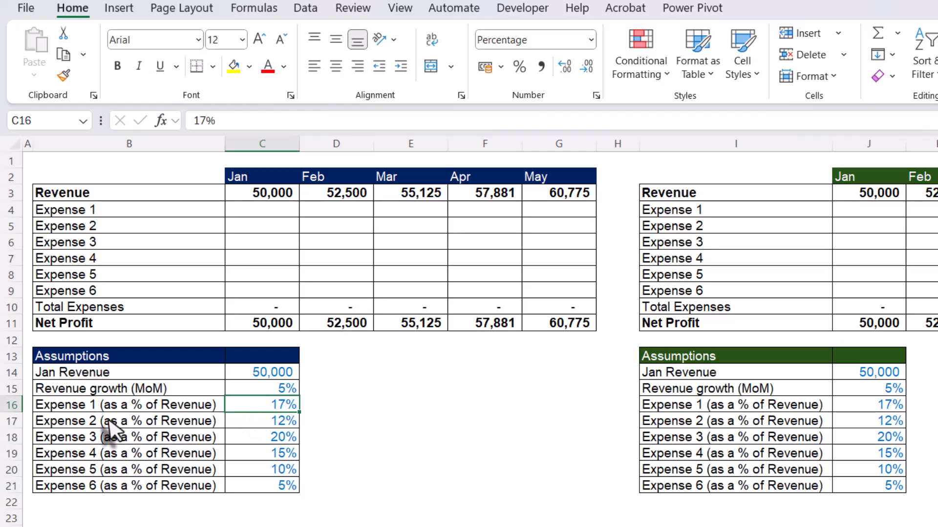
{"action": "left_click", "coordinate": [136, 489]}
{"action": "left_click", "coordinate": [270, 486]}
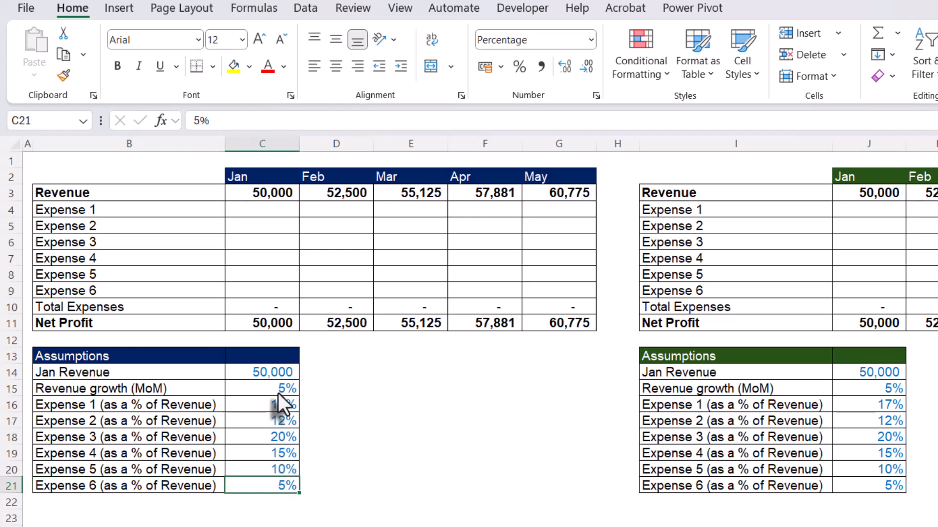
{"action": "left_click_drag", "start_coordinate": [277, 393], "coordinate": [274, 482]}
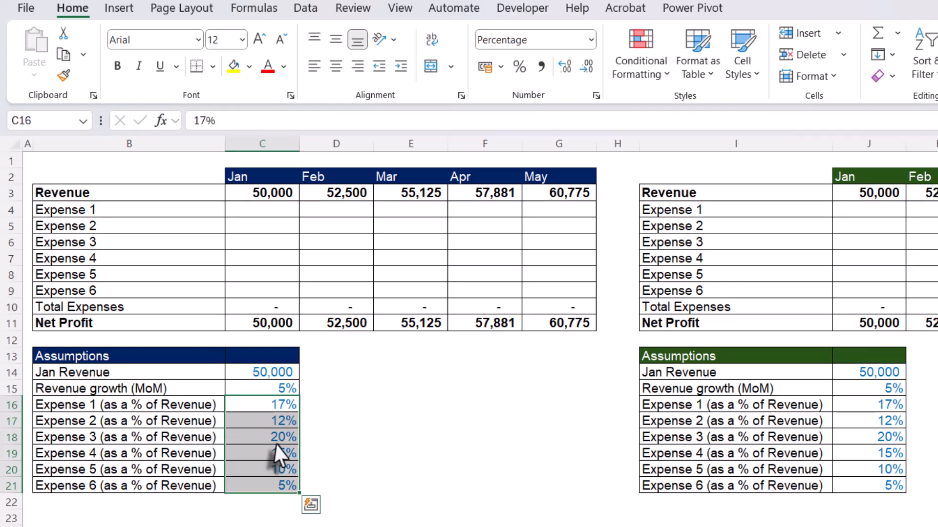
- Select the expense cells C4:G9 and begin their formula as =C3*C16, multiplying January revenue by the Expense 1 percentage
{"action": "left_click", "coordinate": [262, 211]}
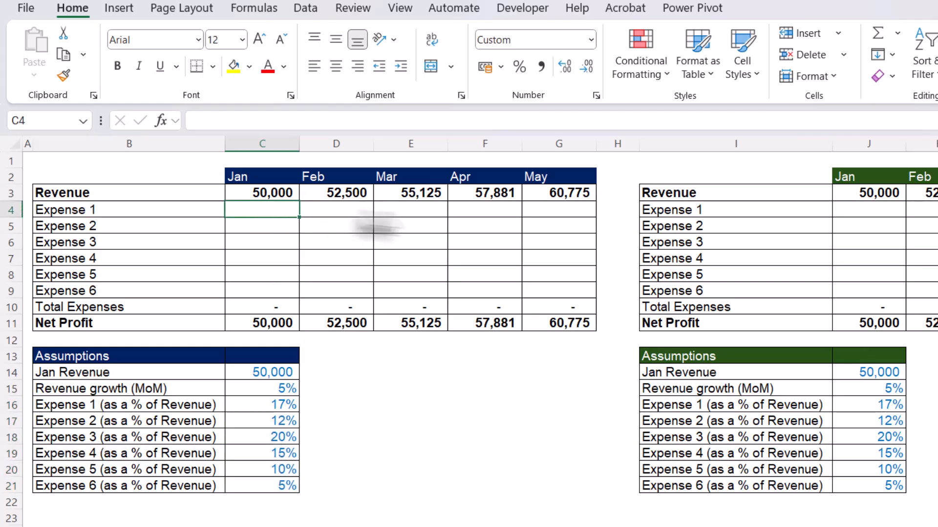
{"action": "left_click_drag", "start_coordinate": [256, 217], "coordinate": [557, 289]}
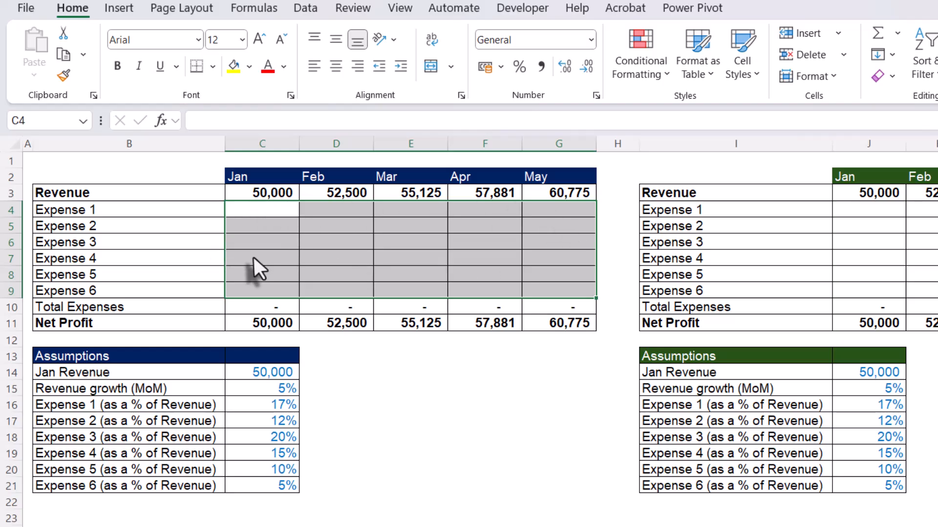
{"action": "left_click_drag", "start_coordinate": [266, 210], "coordinate": [562, 292]}
{"action": "type", "text": "="}
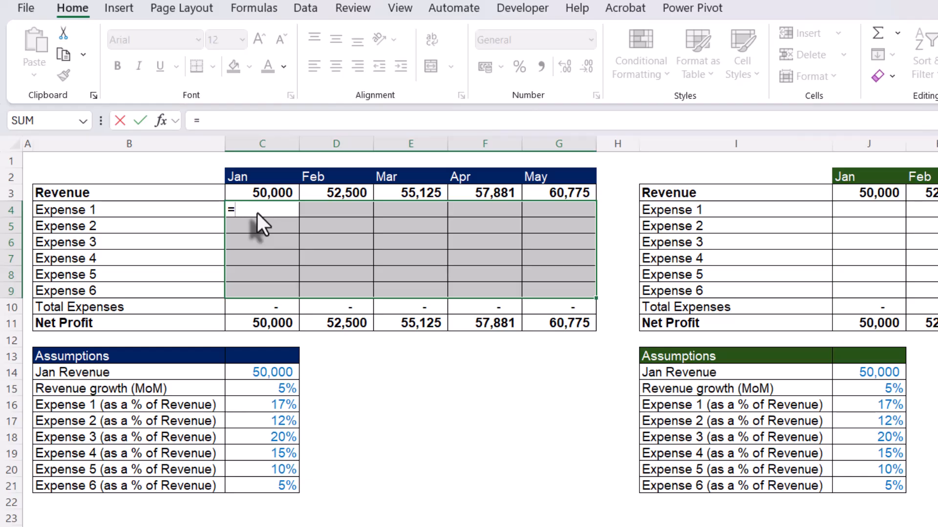
{"action": "left_click", "coordinate": [262, 192]}
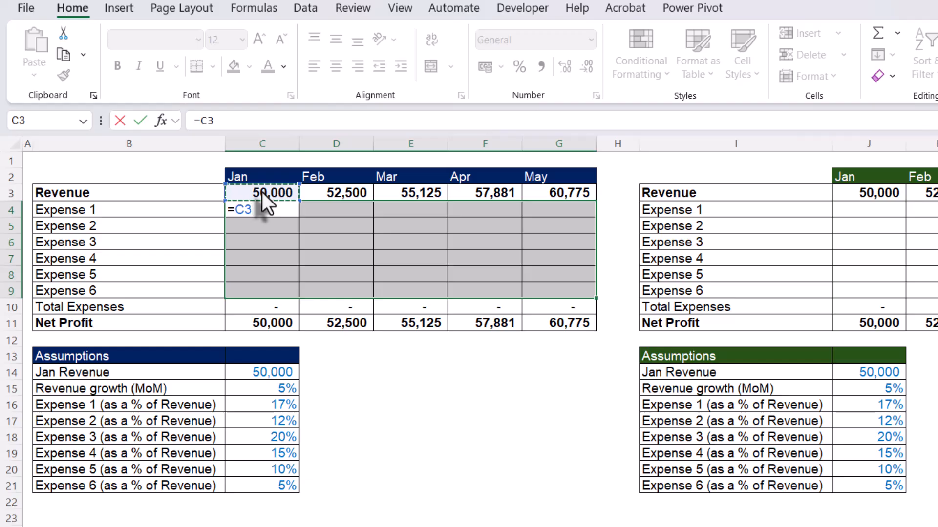
{"action": "type", "text": "*"}
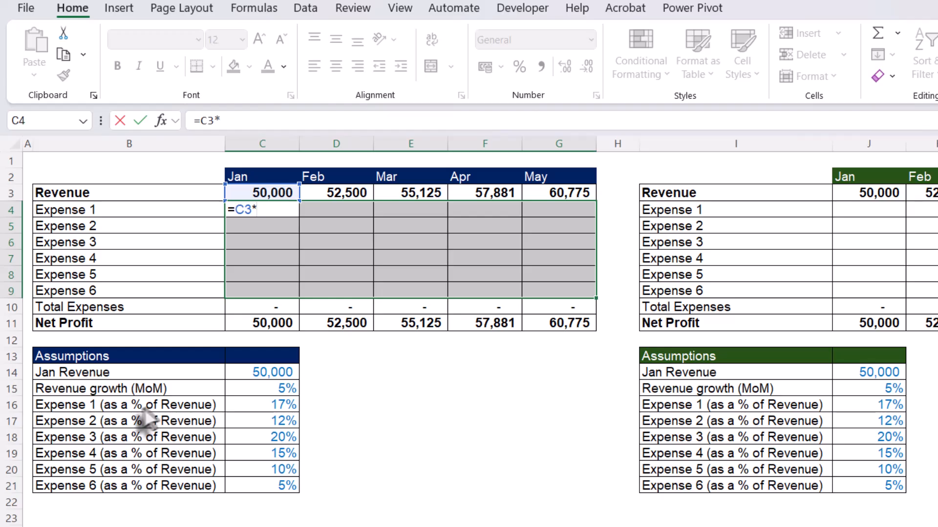
{"action": "left_click", "coordinate": [244, 408]}
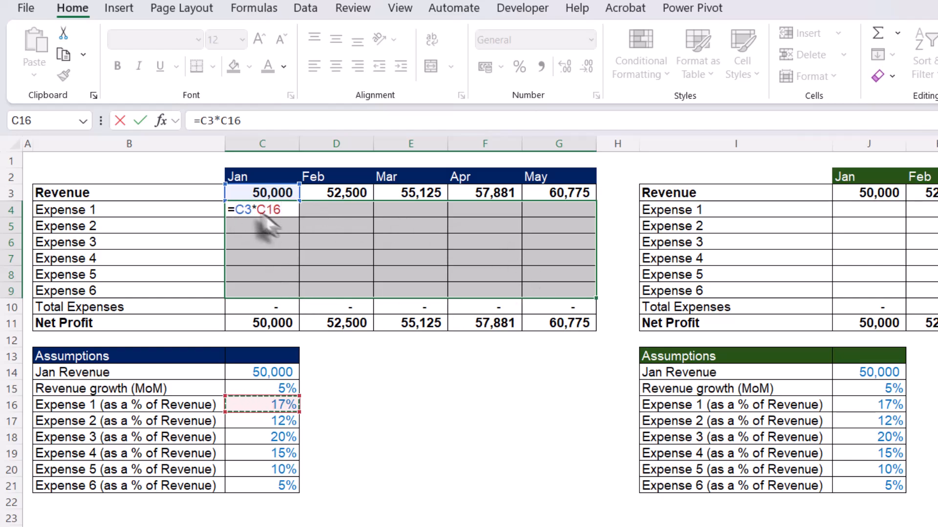
- In the Expense 1 formula in C4, lock only the row of the January revenue reference, making it C$3
{"action": "left_click", "coordinate": [236, 210]}
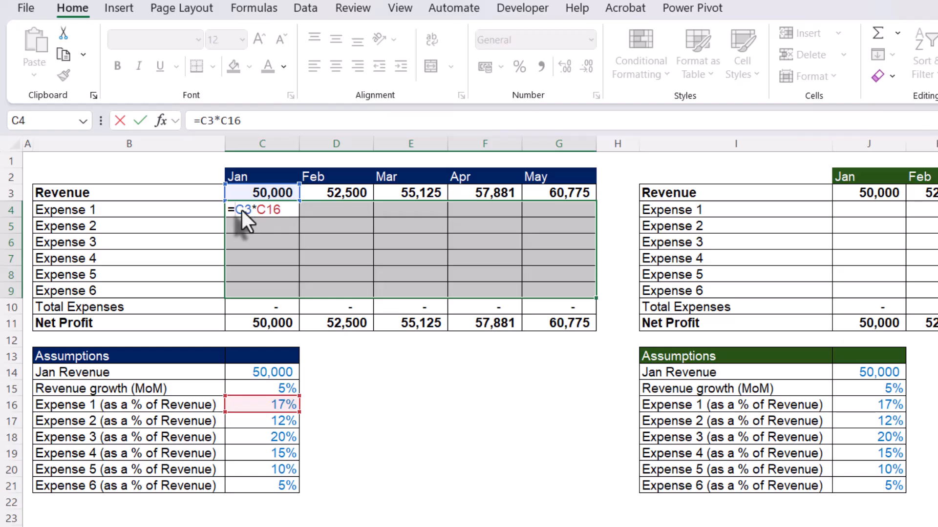
{"action": "key", "text": "F4"}
{"action": "key", "text": "F4"}
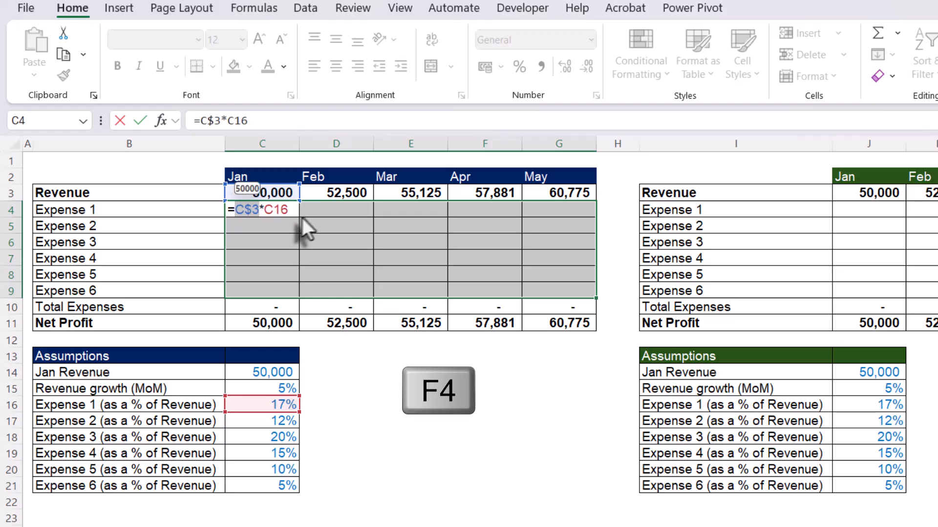
- Lock only the column of the Expense 1 percentage reference and fill C4:G9 with =C$3*$C16
{"action": "left_click", "coordinate": [263, 209]}
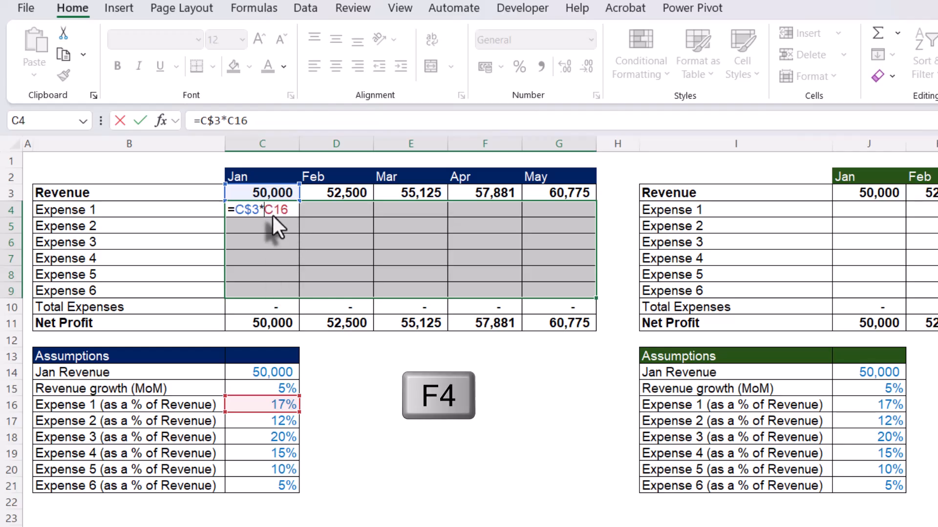
{"action": "key", "text": "F4"}
{"action": "key", "text": "F4"}
{"action": "key", "text": "F4"}
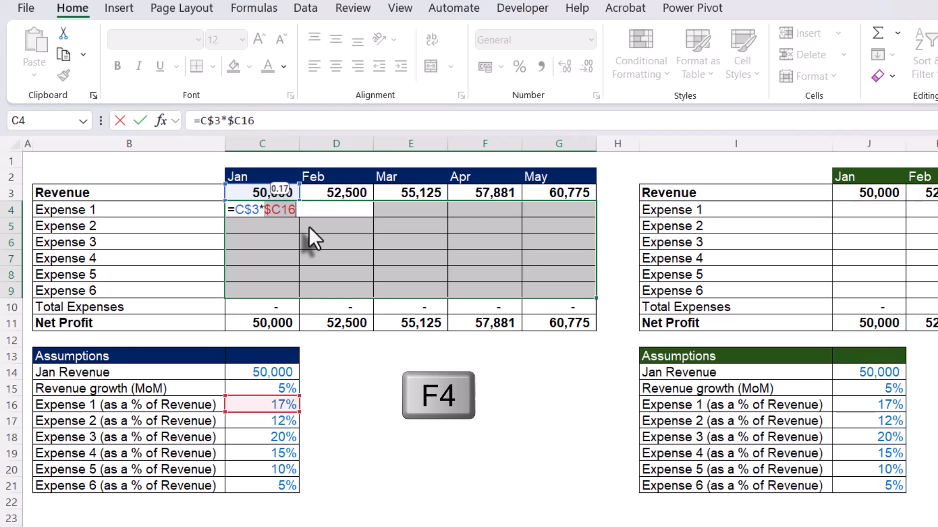
{"action": "key", "text": "F4"}
{"action": "key", "text": "F4"}
{"action": "key", "text": "F4"}
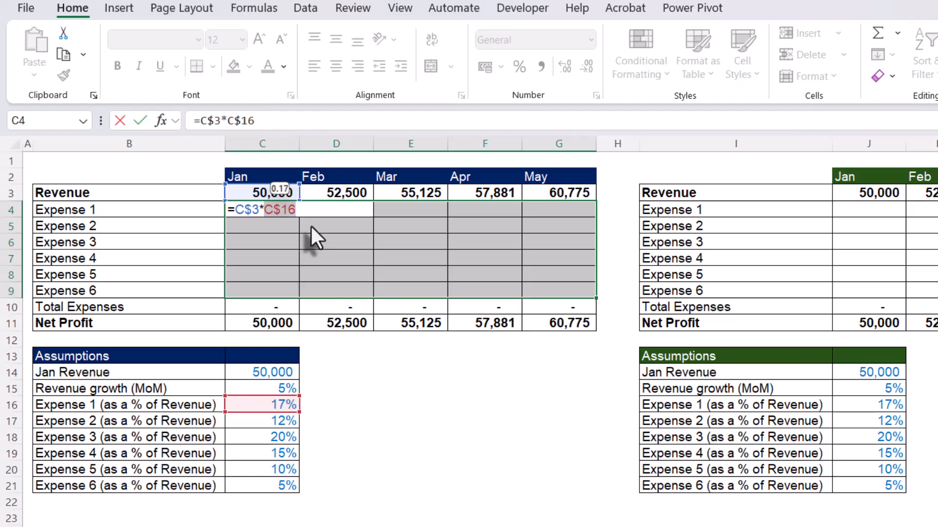
{"action": "key", "text": "F4"}
{"action": "left_click", "coordinate": [298, 210]}
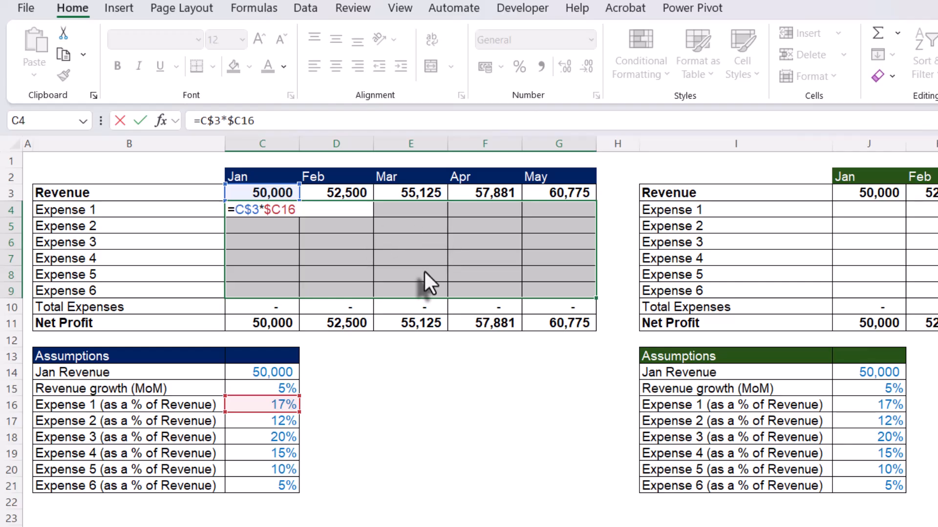
{"action": "key", "text": "ctrl+Return"}
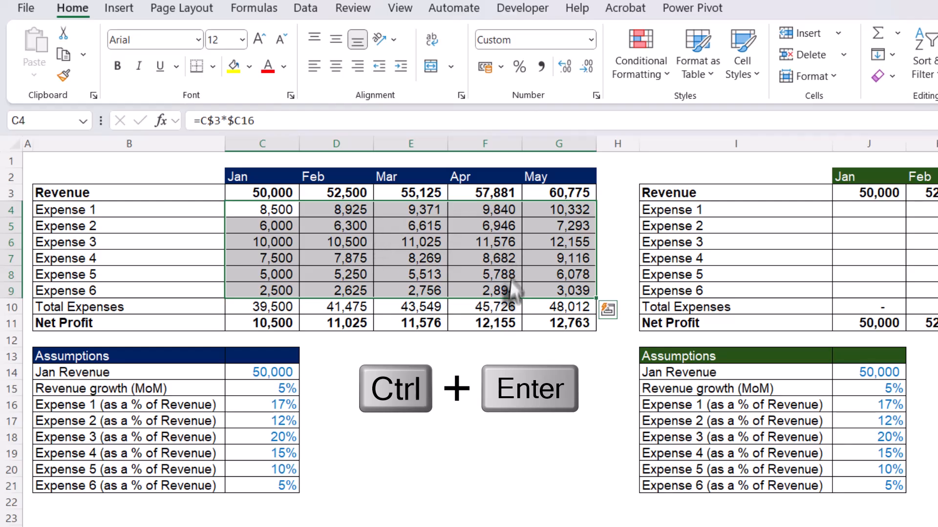
- Examine the filled expense formulas in G9, E6 and C4 to see which revenue and percentage cells they reference
{"action": "double_click", "coordinate": [558, 287]}
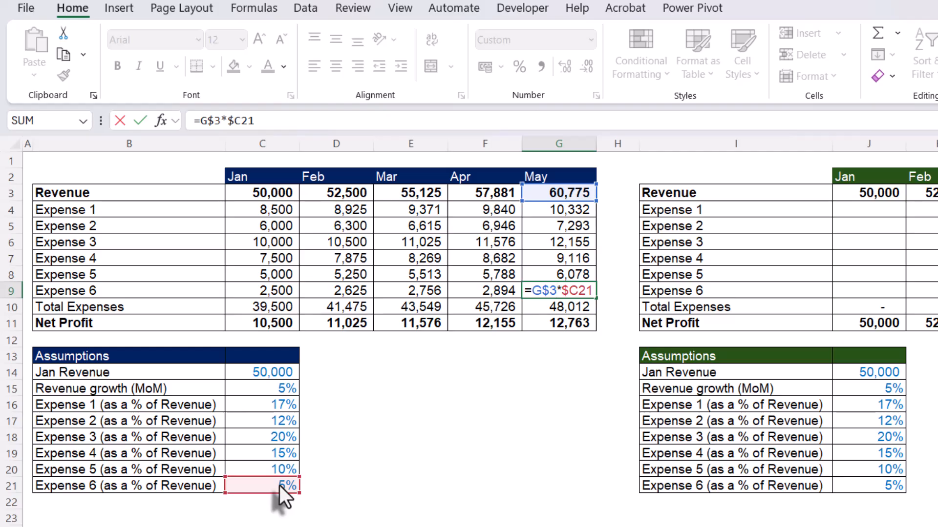
{"action": "key", "text": "ctrl+Return"}
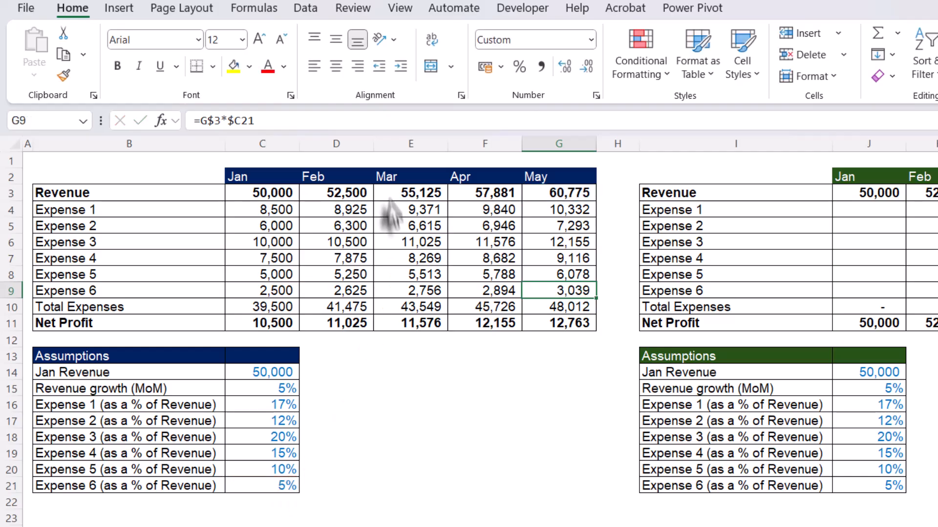
{"action": "left_click", "coordinate": [414, 244]}
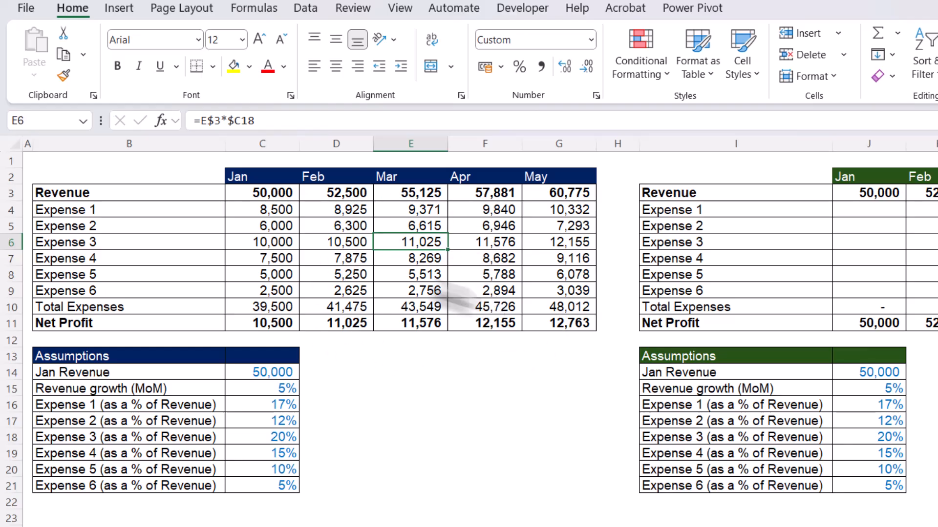
{"action": "left_click", "coordinate": [282, 211]}
{"action": "double_click", "coordinate": [282, 211]}
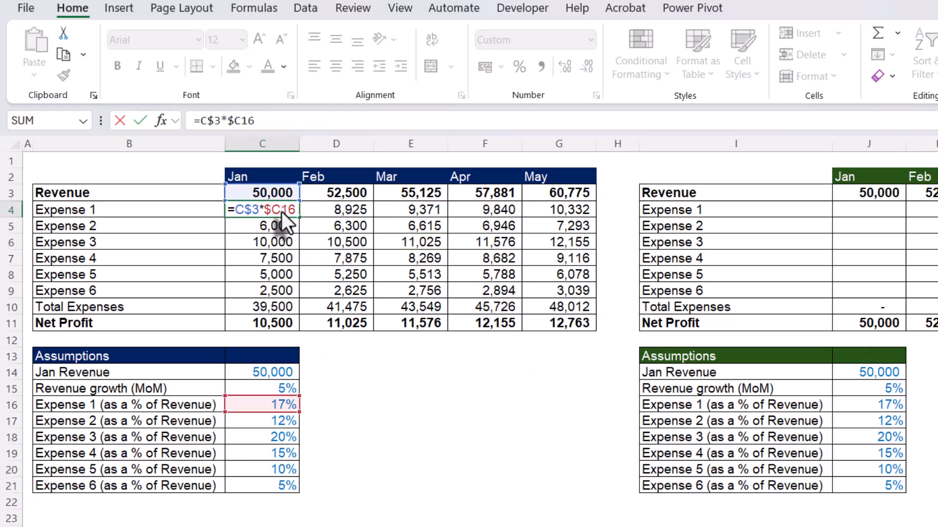
{"action": "key", "text": "Escape"}
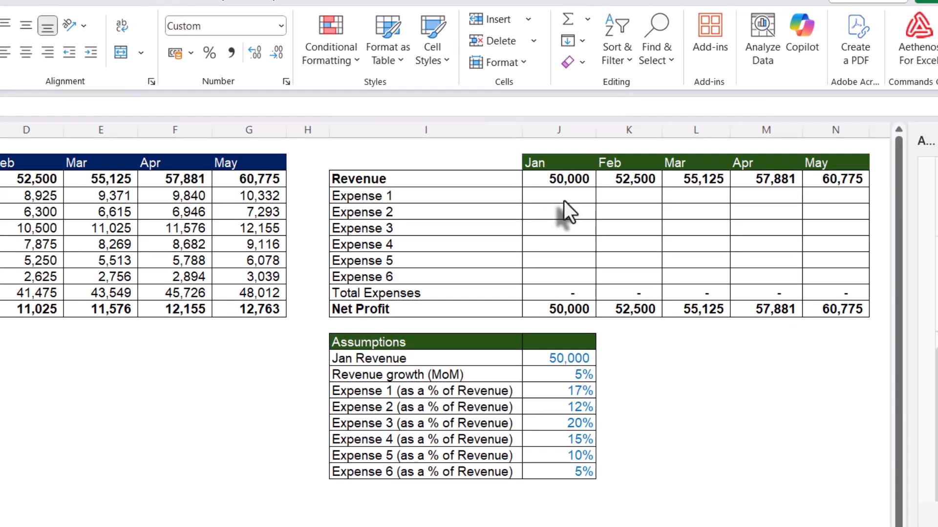
- In J4 of the second profit table, enter the array formula =J3:N3*J16:J21 for all expenses and months
{"action": "left_click", "coordinate": [562, 197]}
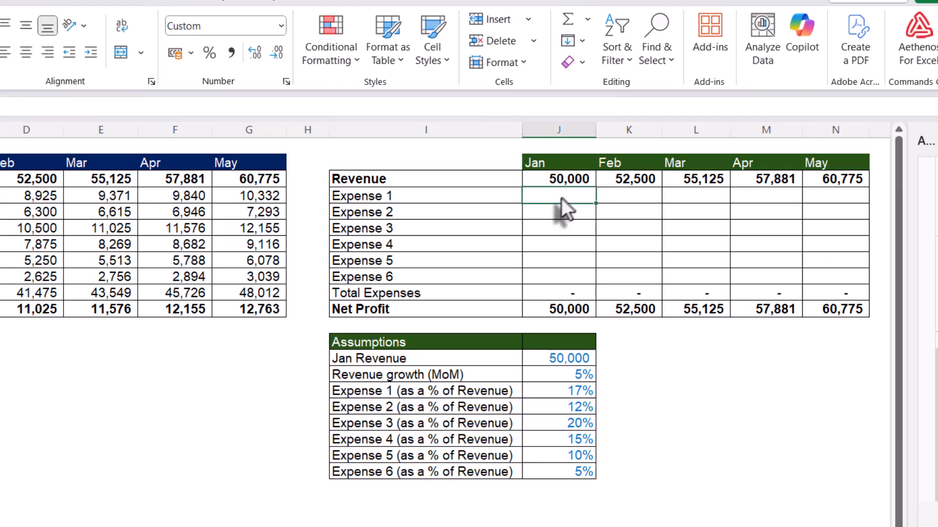
{"action": "type", "text": "="}
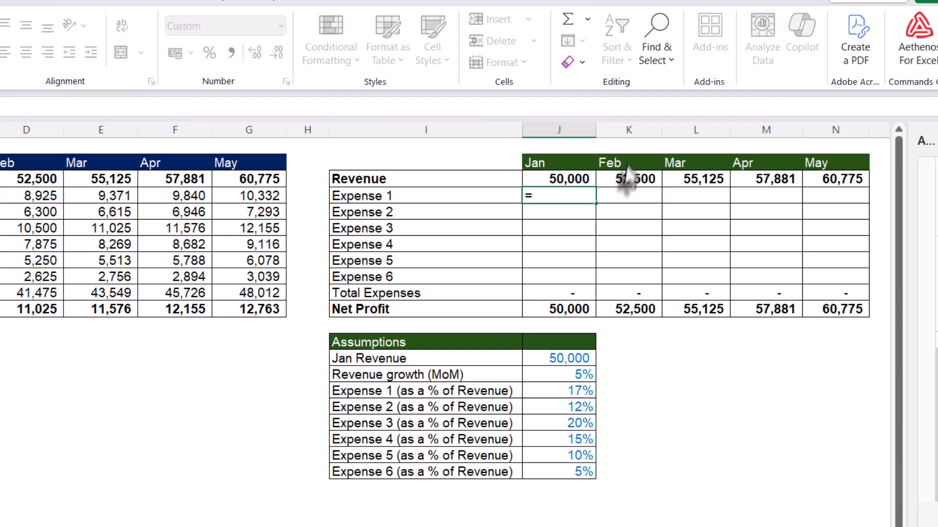
{"action": "left_click", "coordinate": [567, 182]}
{"action": "left_click_drag", "start_coordinate": [565, 190], "coordinate": [812, 181]}
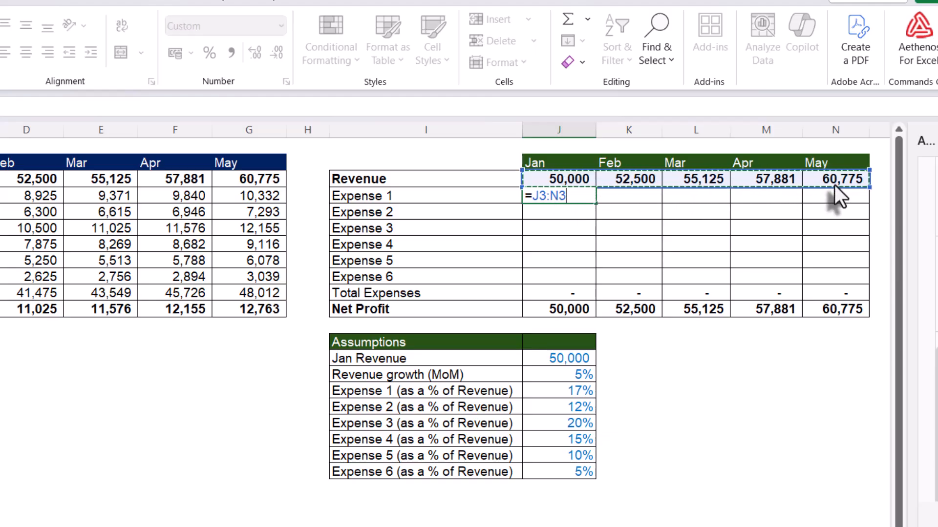
{"action": "type", "text": "*"}
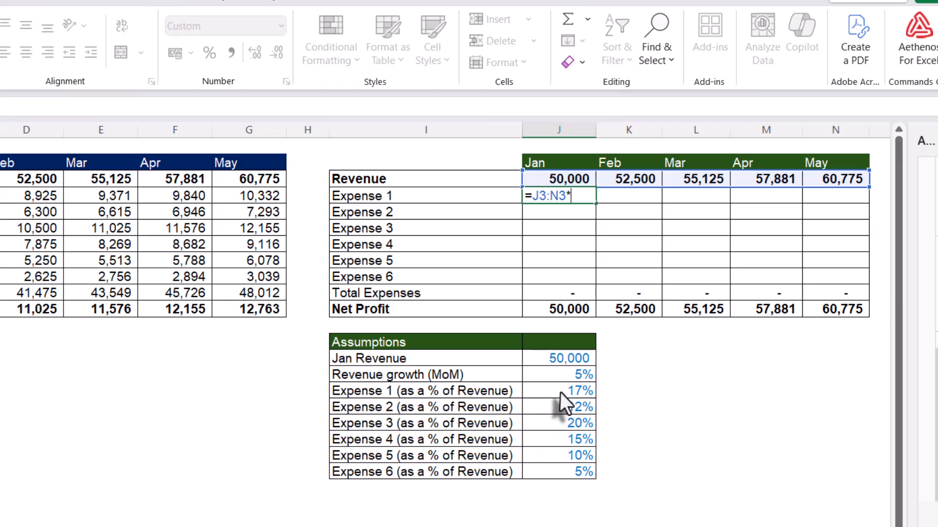
{"action": "left_click_drag", "start_coordinate": [560, 391], "coordinate": [565, 472]}
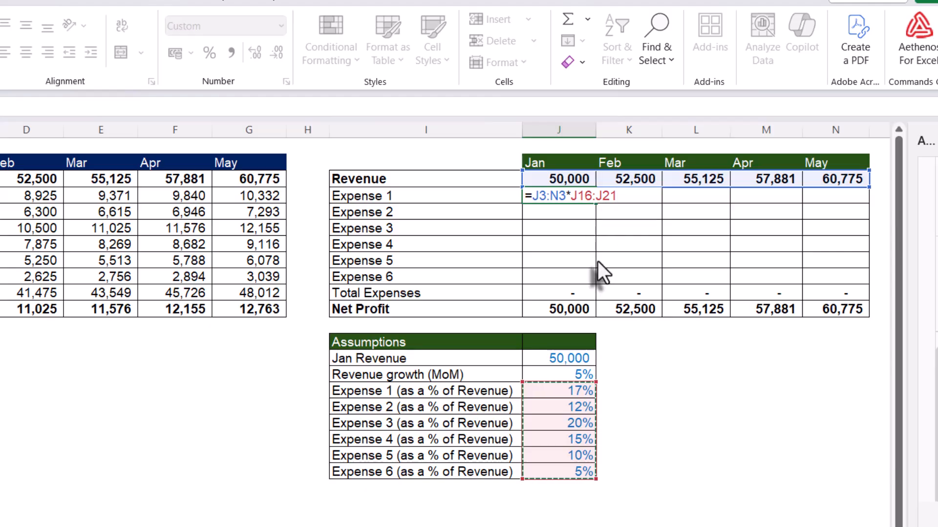
{"action": "key", "text": "Return"}
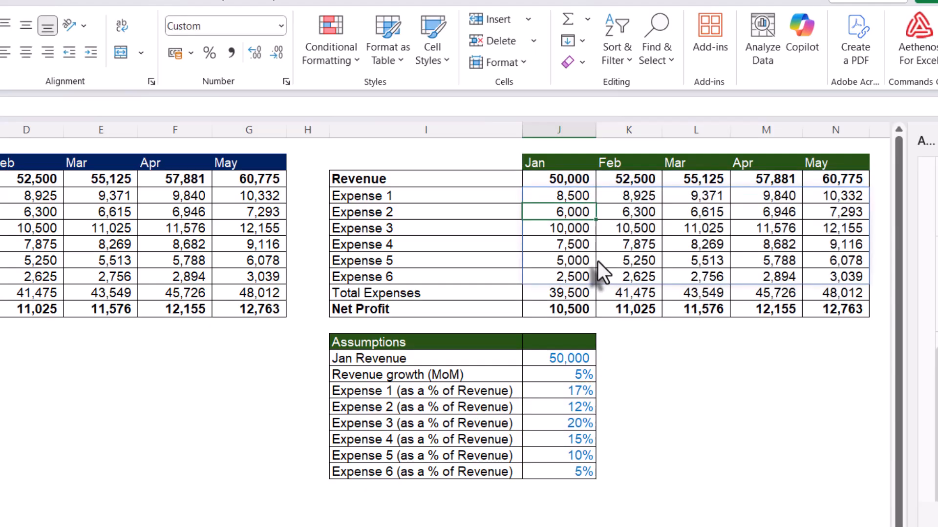
- Examine the spilled May value for Expense 6 in N9 and the source array formula in J4
{"action": "left_click", "coordinate": [850, 278]}
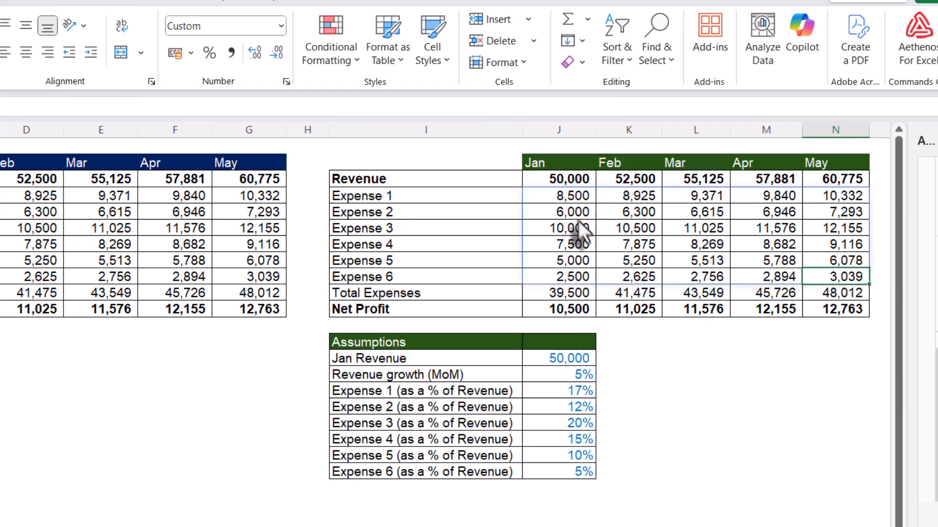
{"action": "double_click", "coordinate": [569, 194]}
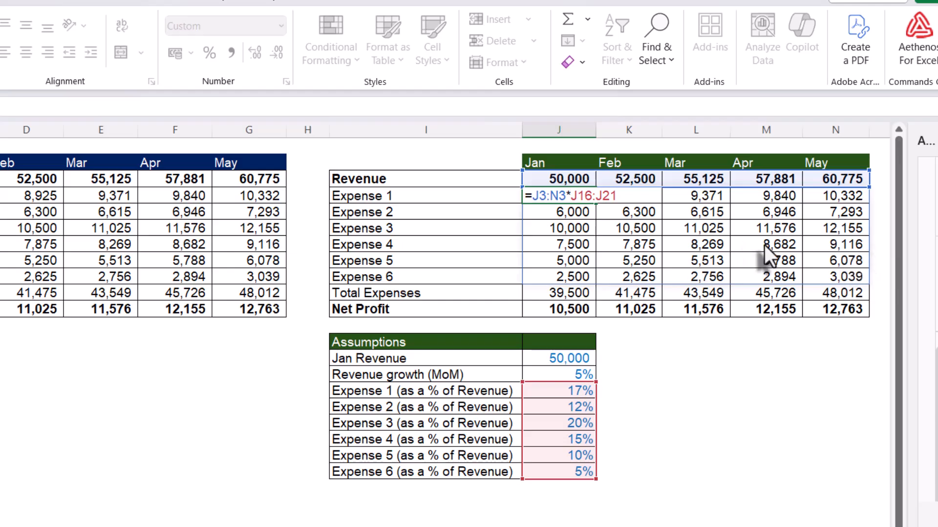
{"action": "key", "text": "ctrl+Return"}
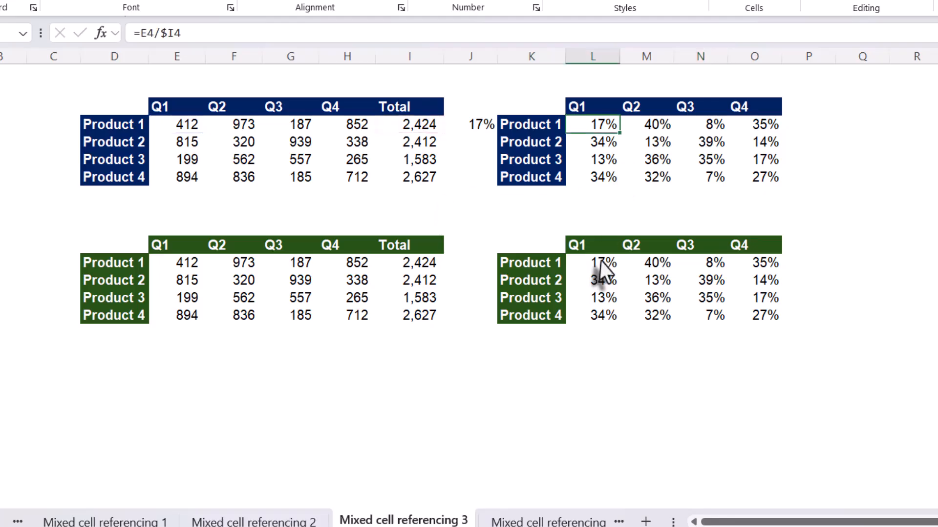
- On the Mixed cell referencing 3 sheet, examine the ranges used by the array formula in L12
{"action": "double_click", "coordinate": [601, 264]}
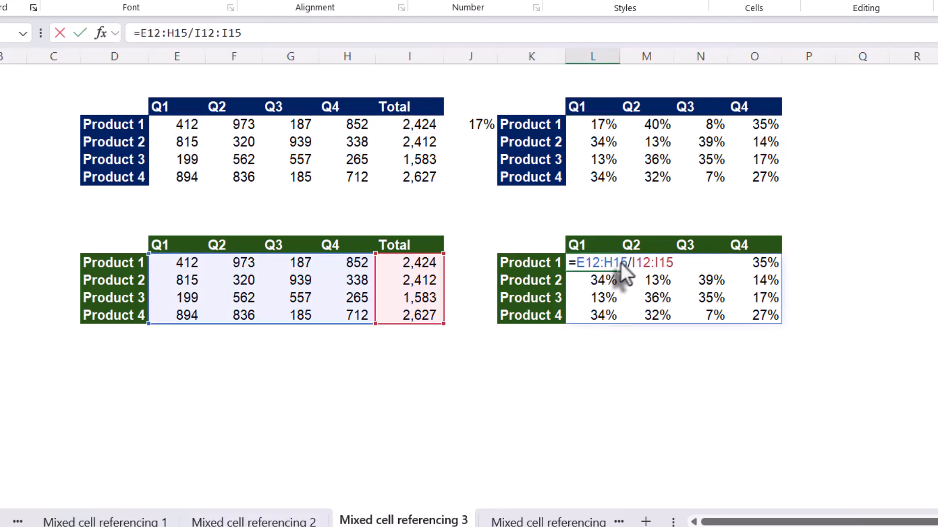
{"action": "left_click_drag", "start_coordinate": [628, 261], "coordinate": [633, 263]}
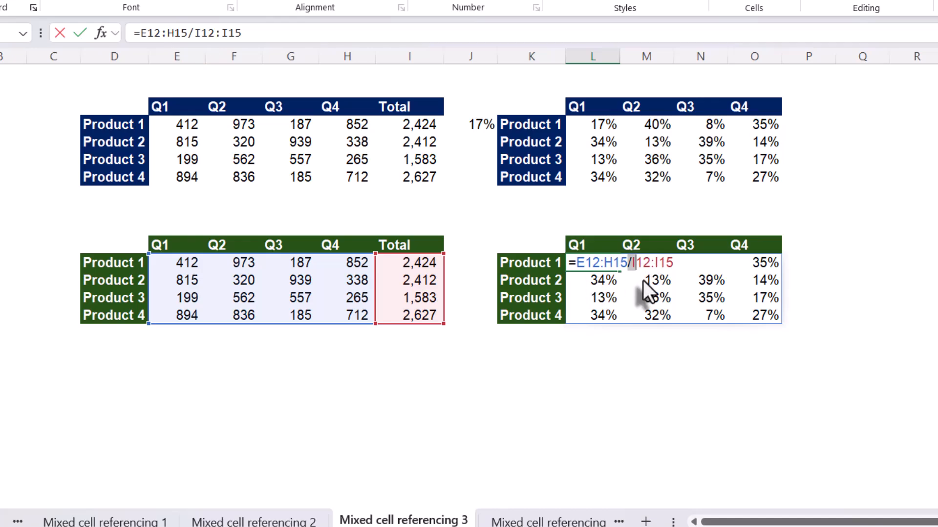
{"action": "key", "text": "ctrl+Return"}
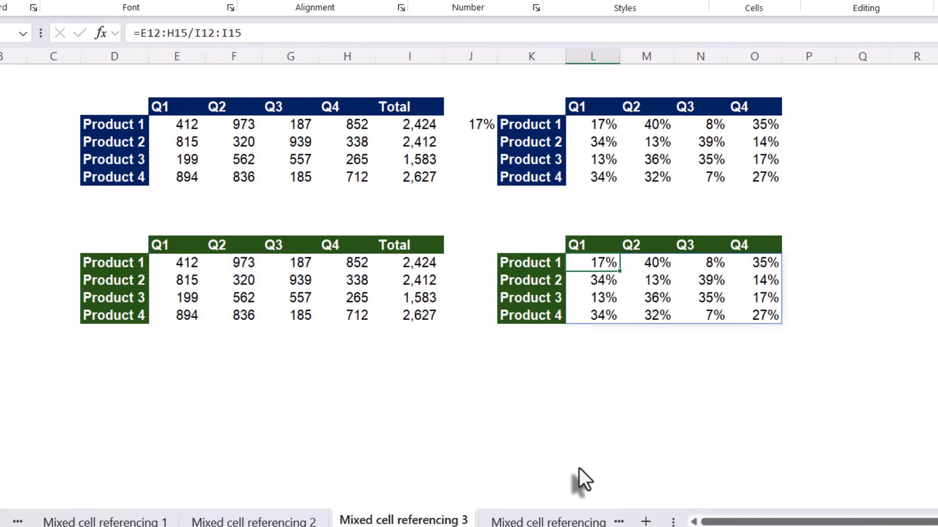